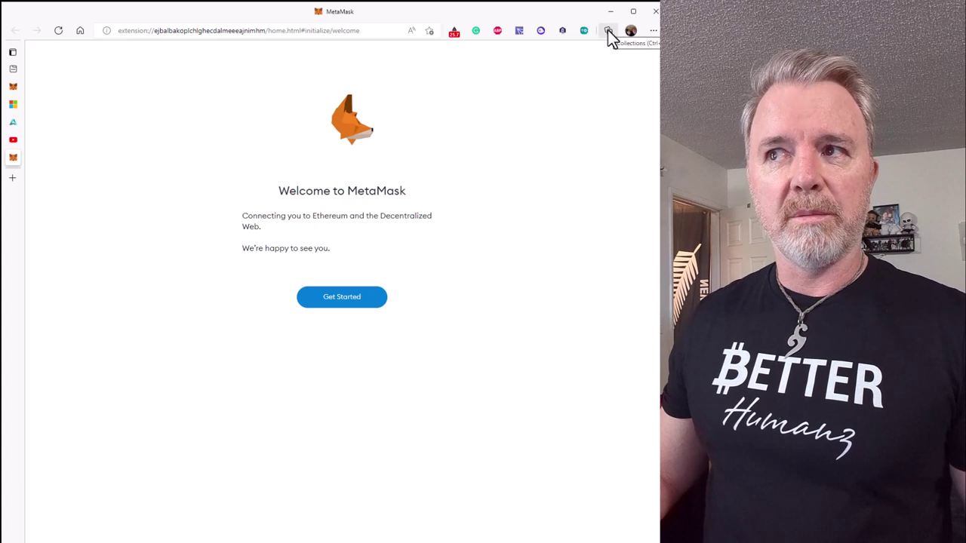
Pin MetaMask from Edge's Extensions list and drag its fox icon to the front of the toolbar.
left_click(652, 32)
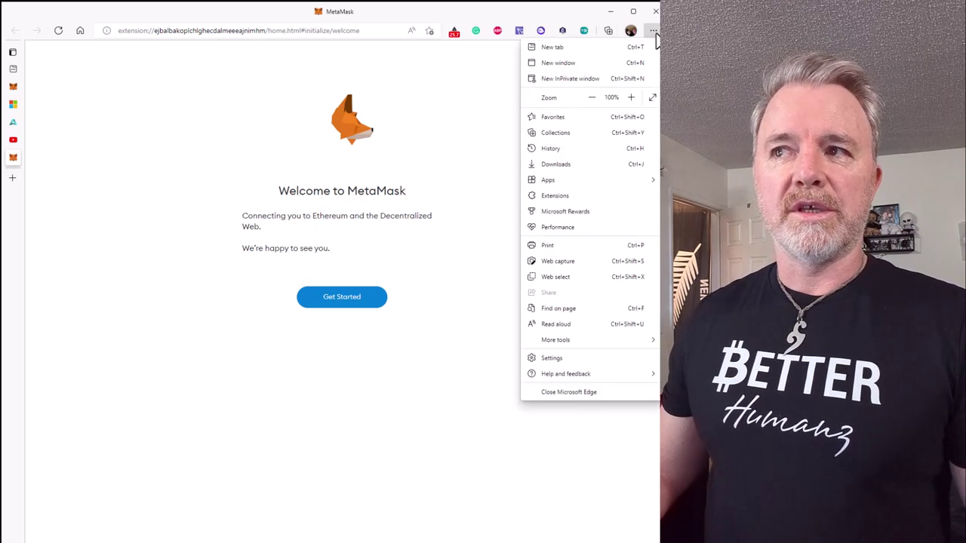
left_click(558, 197)
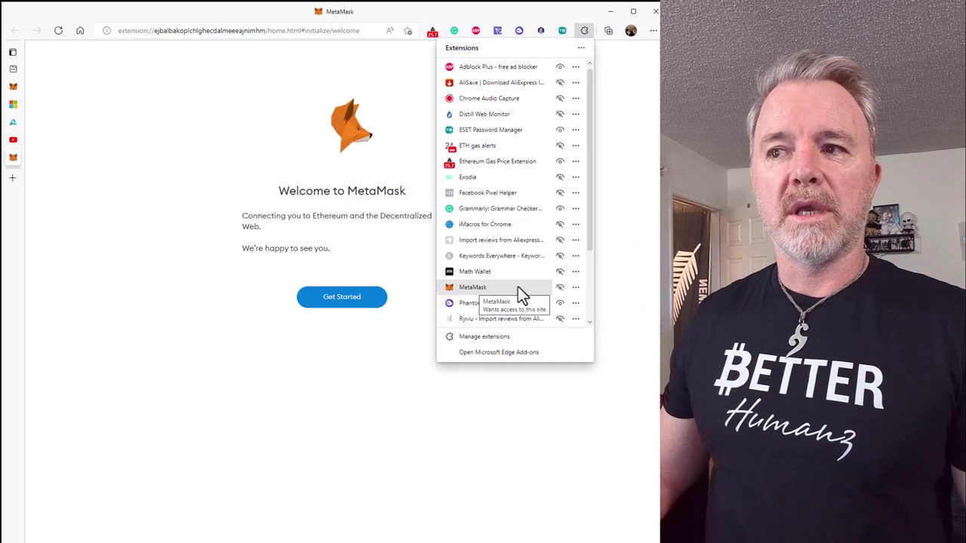
left_click(559, 287)
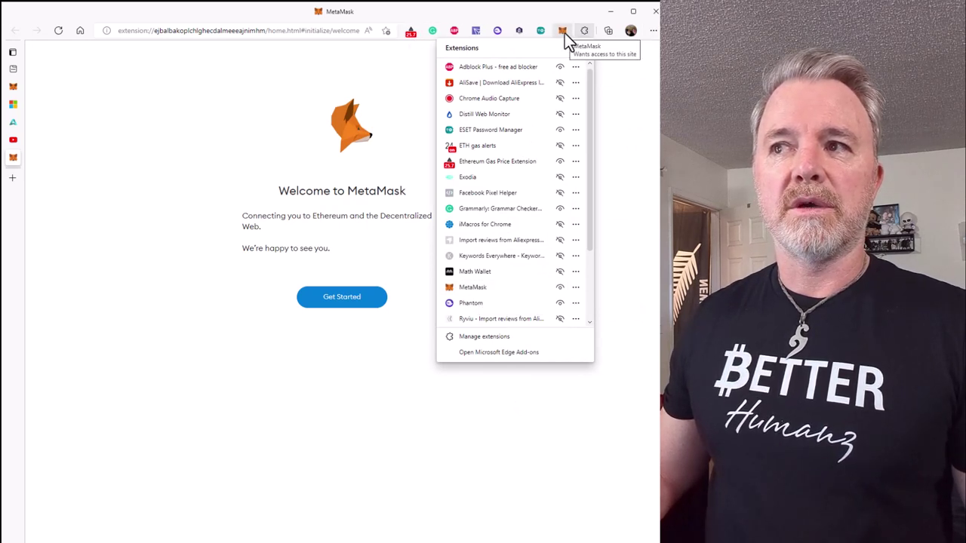
left_click(617, 75)
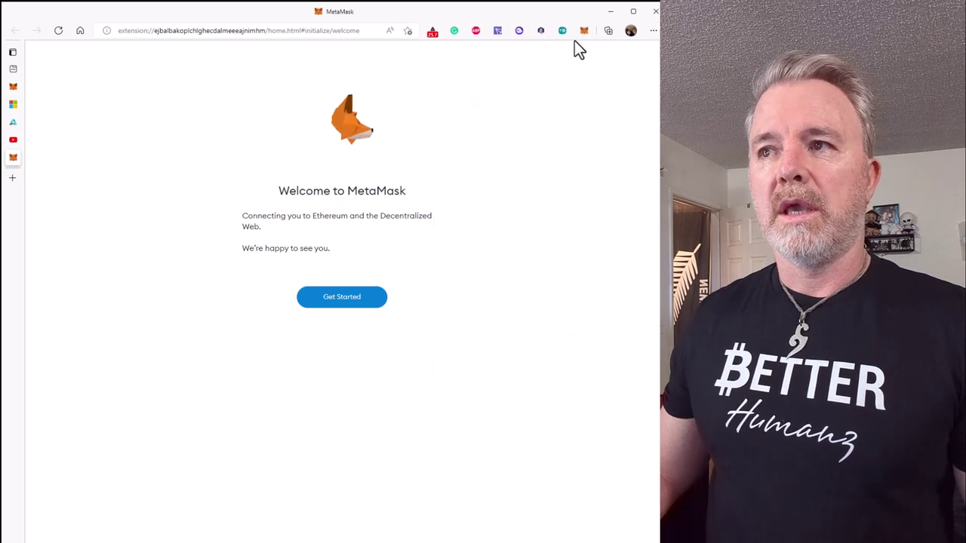
left_click_drag(585, 34, 442, 38)
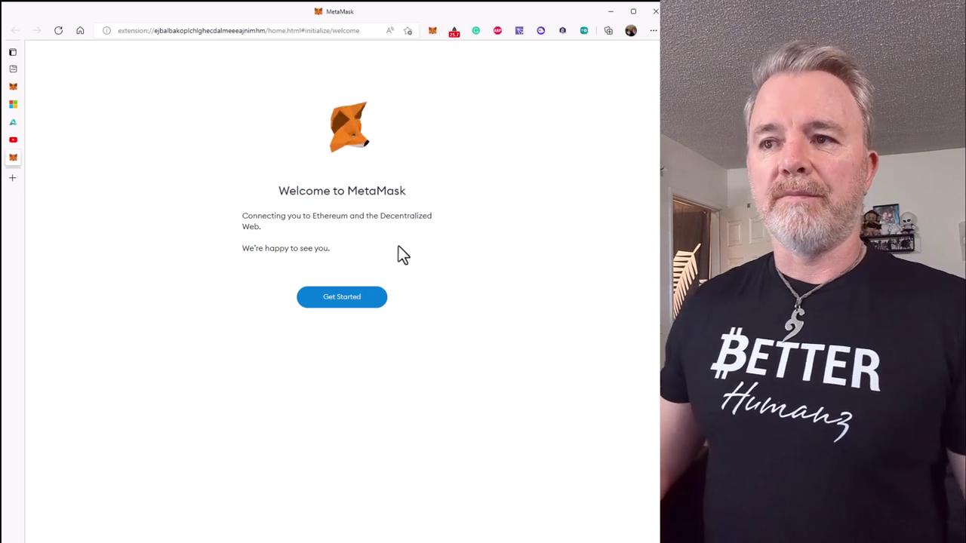
Choose Get Started, then Create a Wallet in MetaMask.
left_click(348, 301)
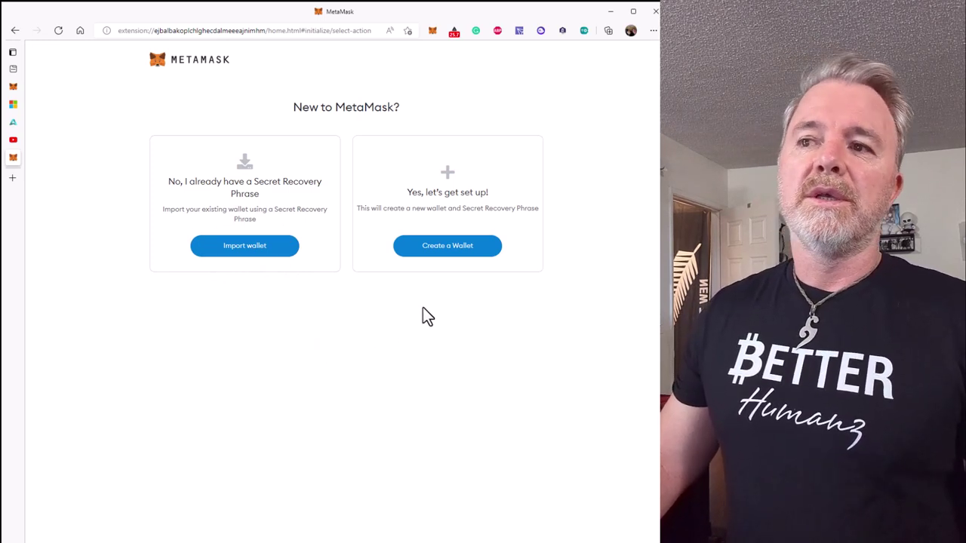
left_click(450, 257)
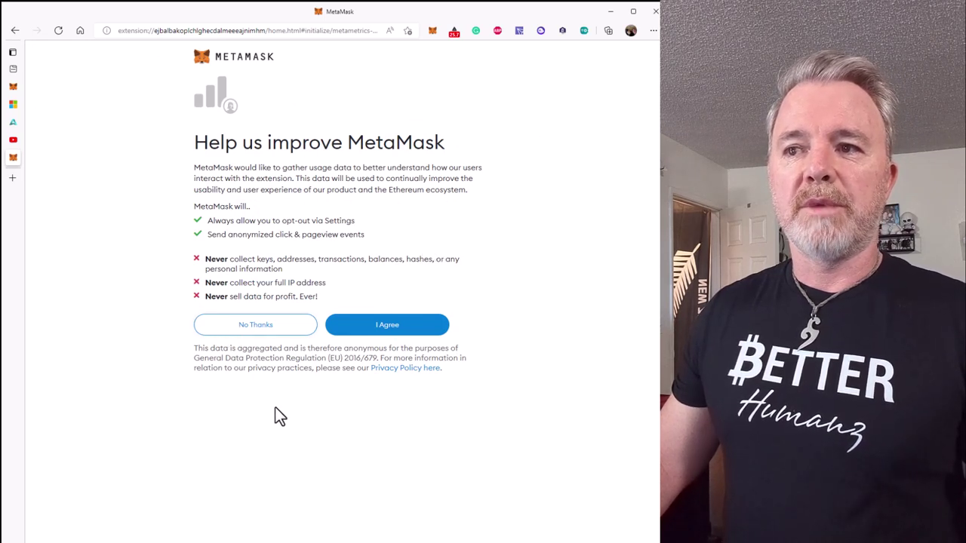
Accept the 'Help us improve MetaMask' usage-data request with I Agree.
left_click(393, 338)
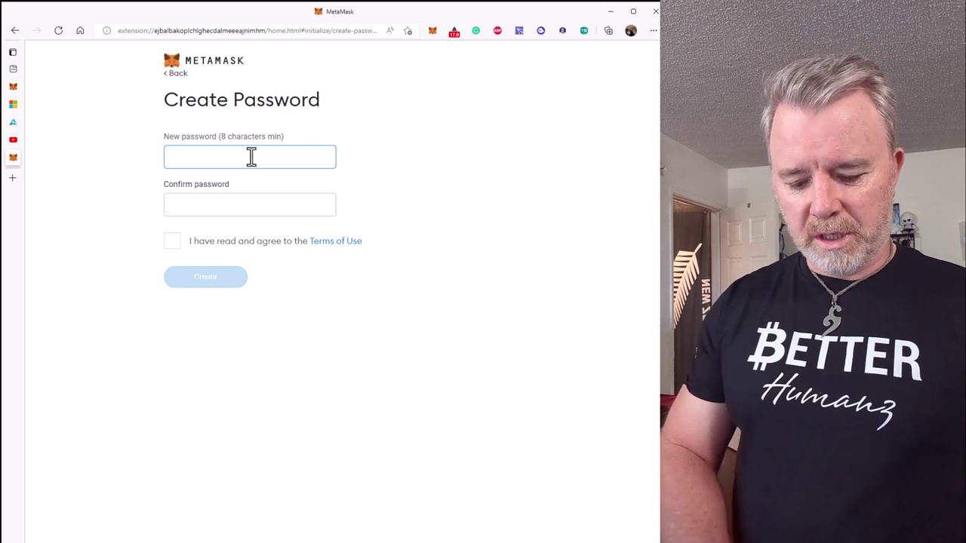
Enter and confirm the new wallet password, and accept the Terms of Use.
type("•••••••••••")
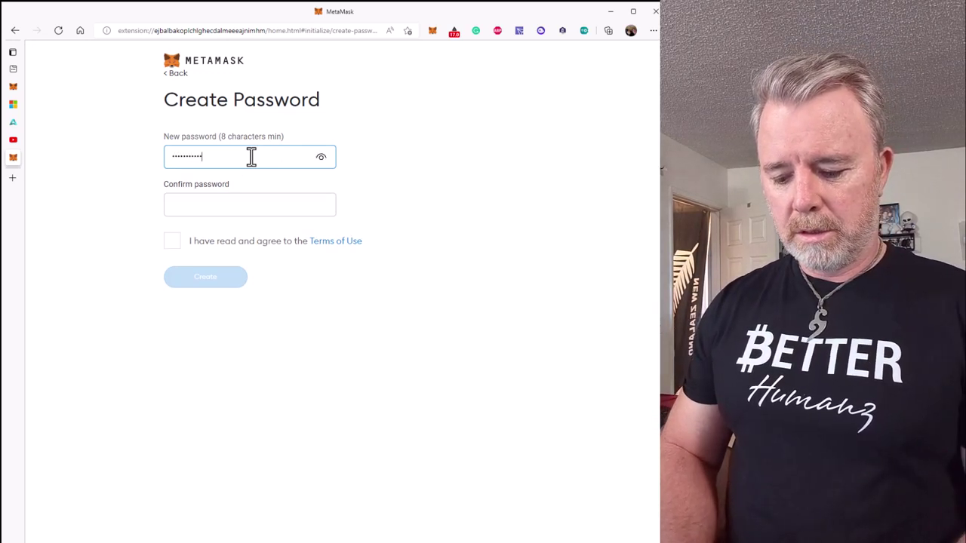
type("•••••")
left_click(209, 206)
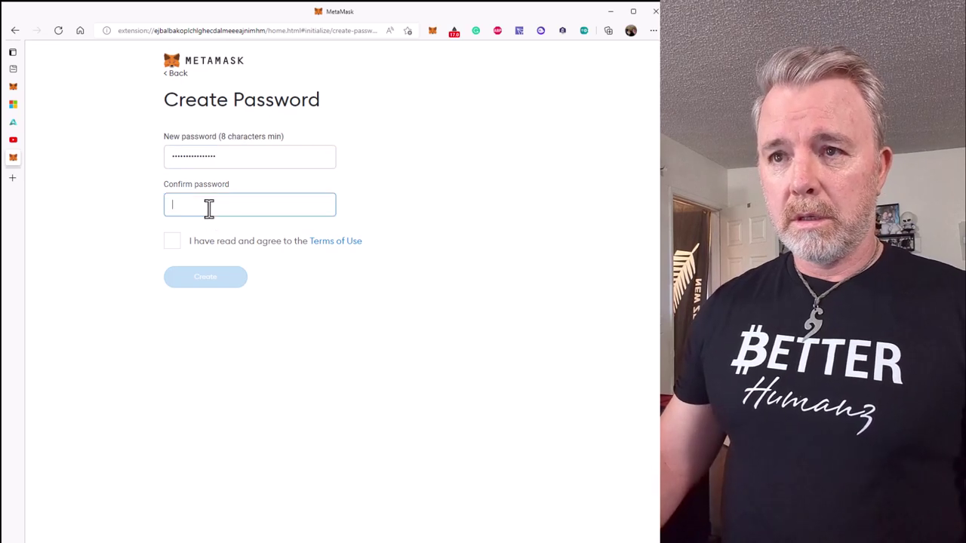
type("••••••••••••••••")
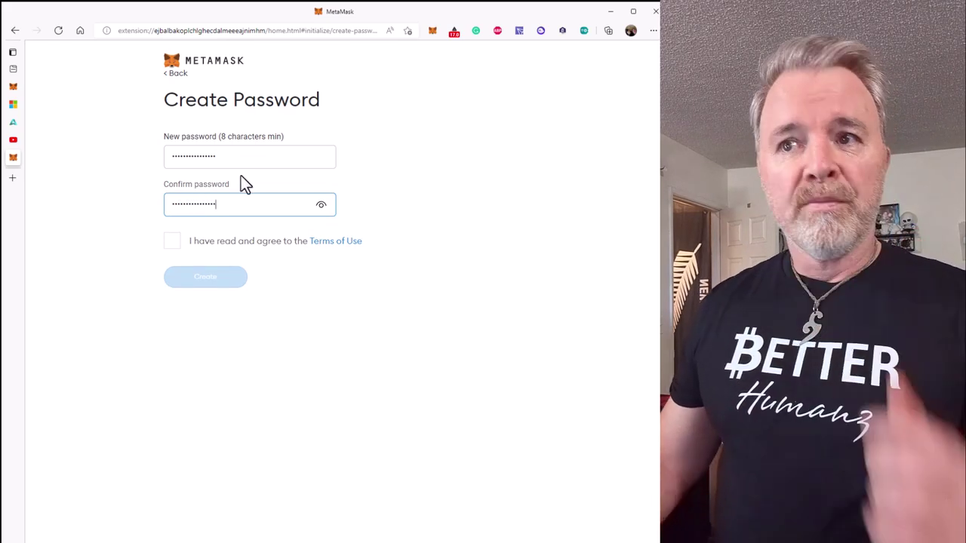
left_click(172, 241)
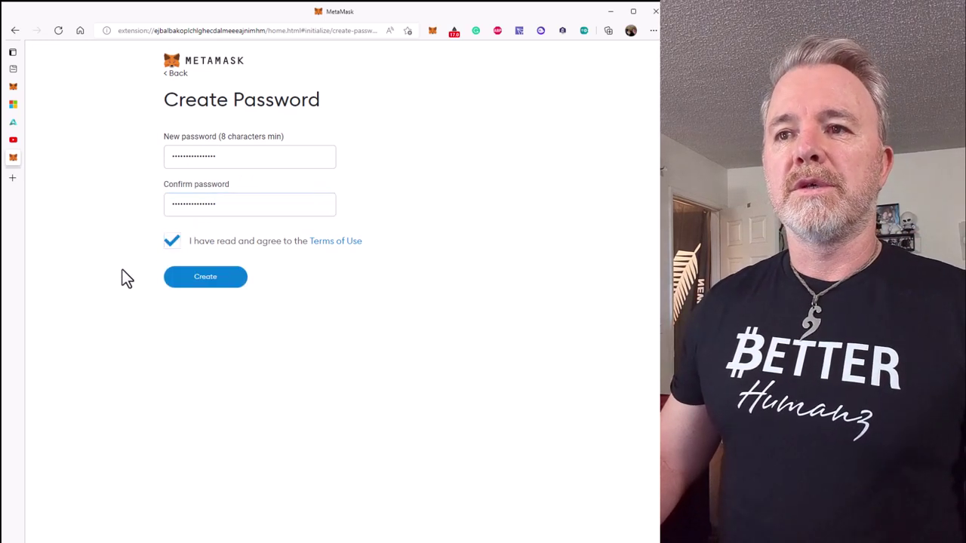
Create the wallet with the new password to reach the Secure your wallet page.
left_click(202, 280)
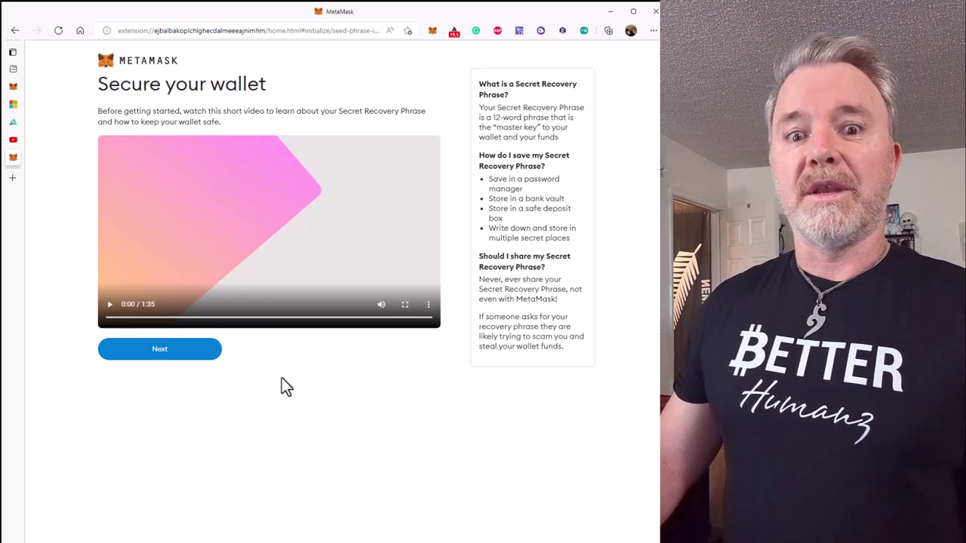
Continue to the Secret Recovery Phrase page and unblur the hidden words.
left_click(160, 351)
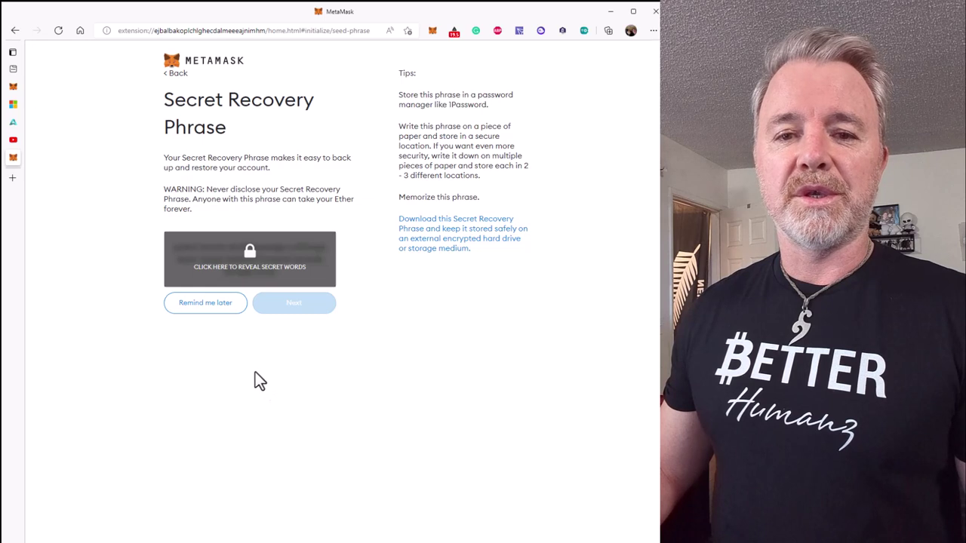
left_click(238, 261)
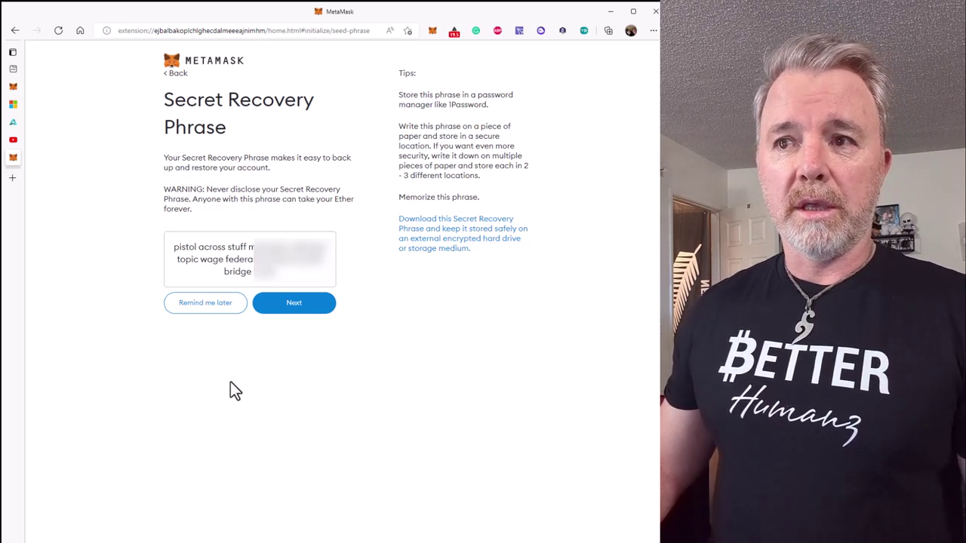
Copy the selected recovery phrase and place the Notepad window beside the wallet page.
left_click_drag(279, 285, 174, 255)
right_click(239, 256)
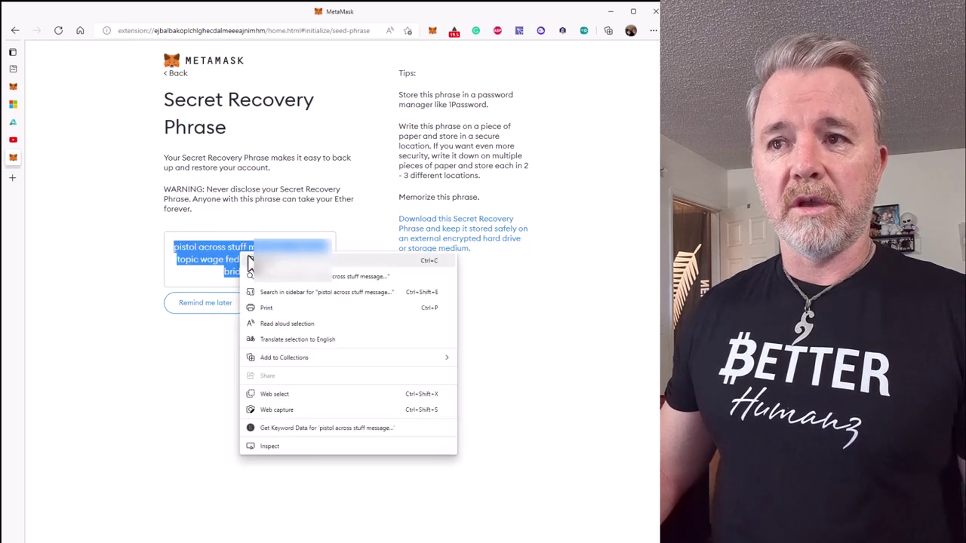
key("Escape")
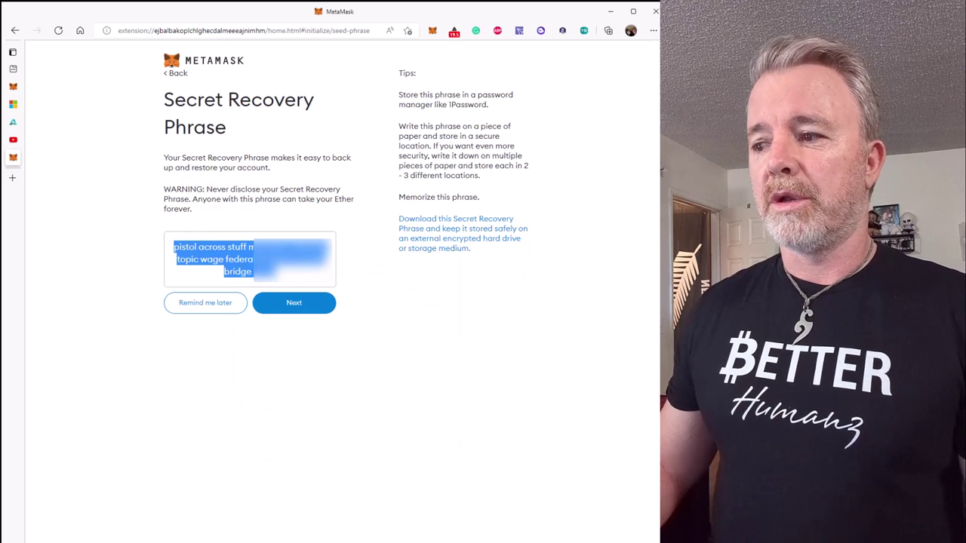
key("alt+Tab")
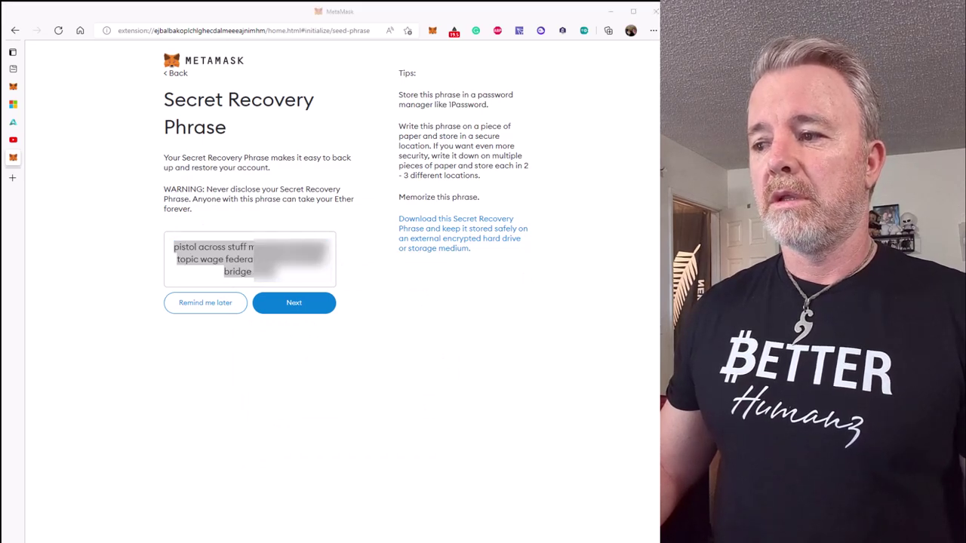
left_click_drag(552, 135, 0, 173)
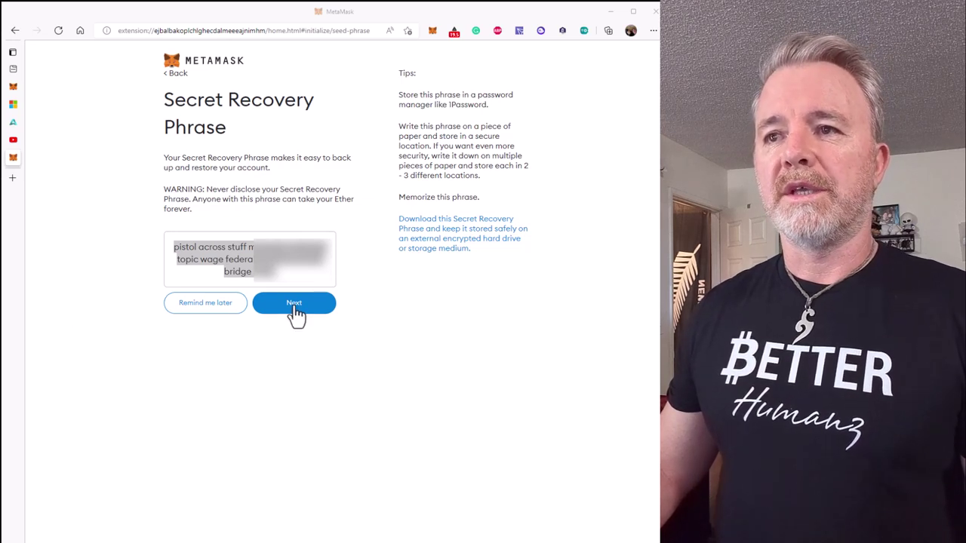
Return focus to the MetaMask recovery phrase page to write the words down.
left_click(238, 381)
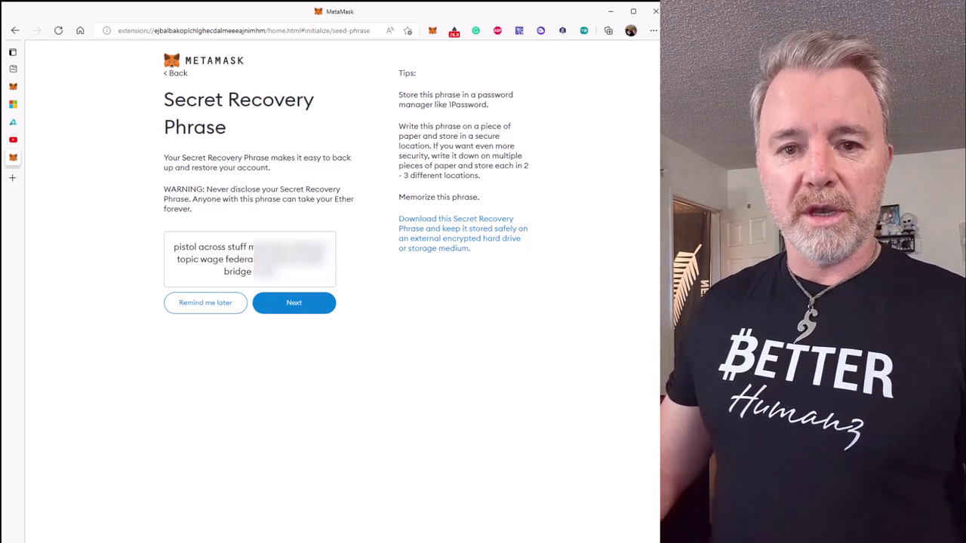
Re-enter the twelve recovery-phrase words in their correct order and confirm.
left_click(295, 305)
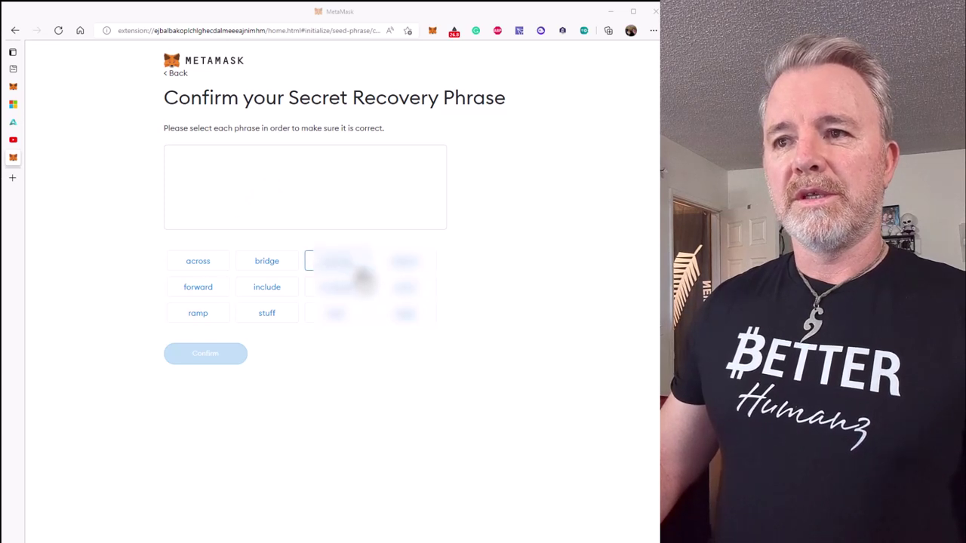
left_click(404, 287)
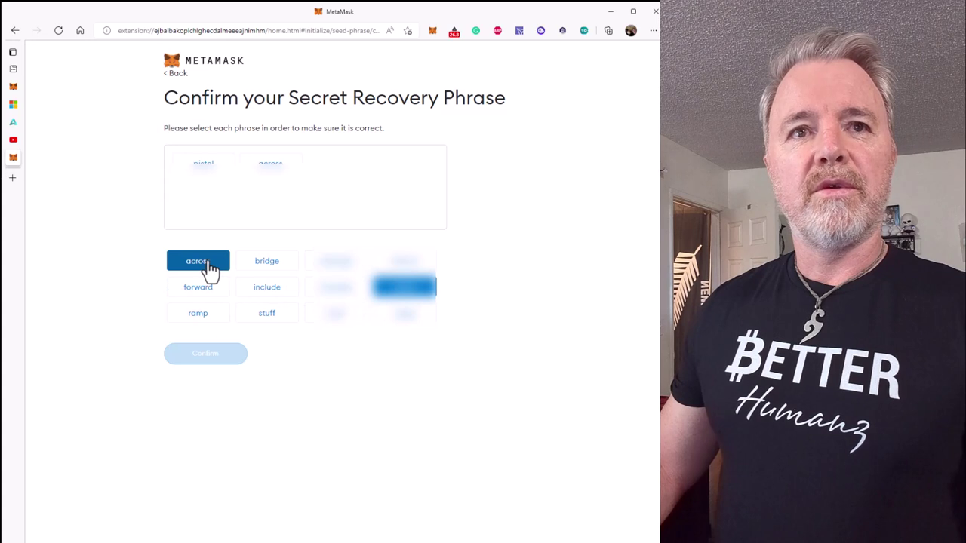
left_click(272, 317)
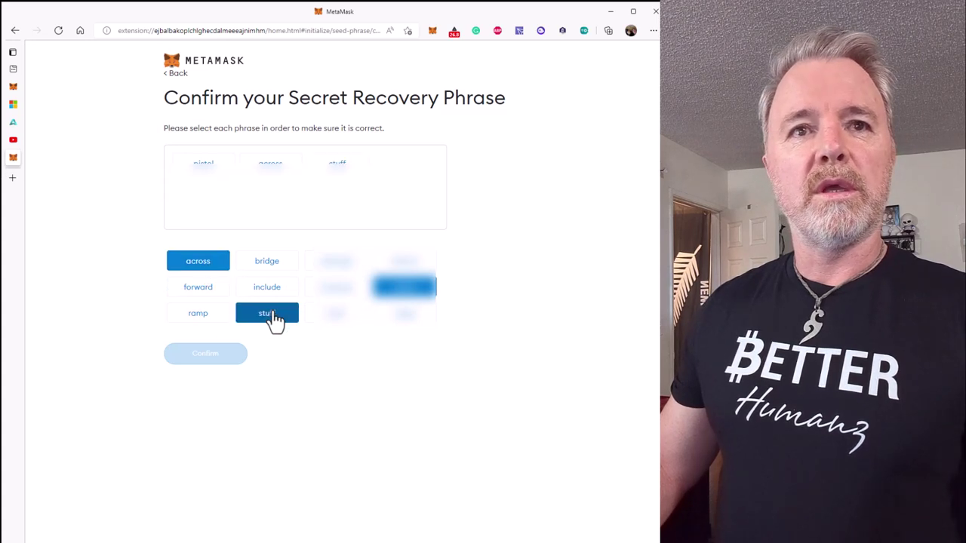
left_click(332, 288)
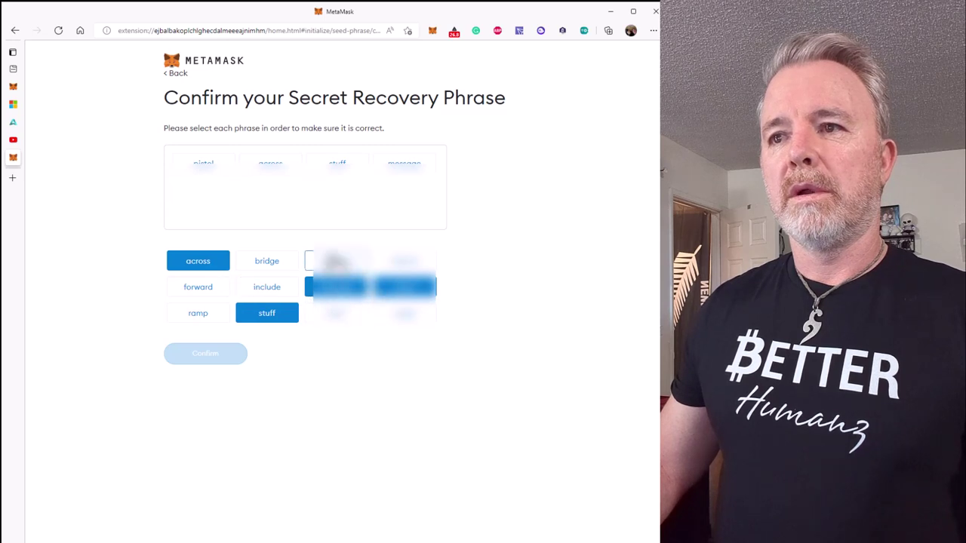
left_click(313, 261)
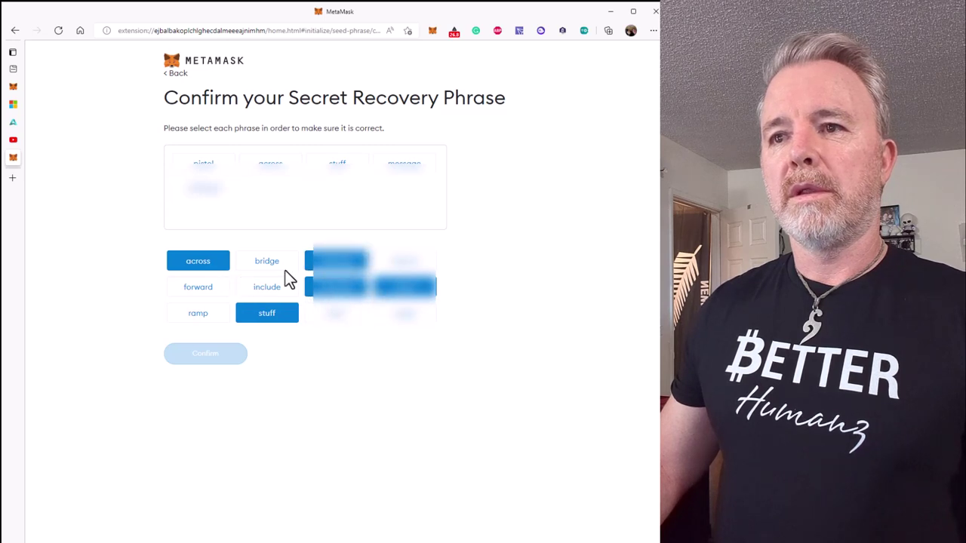
left_click(351, 325)
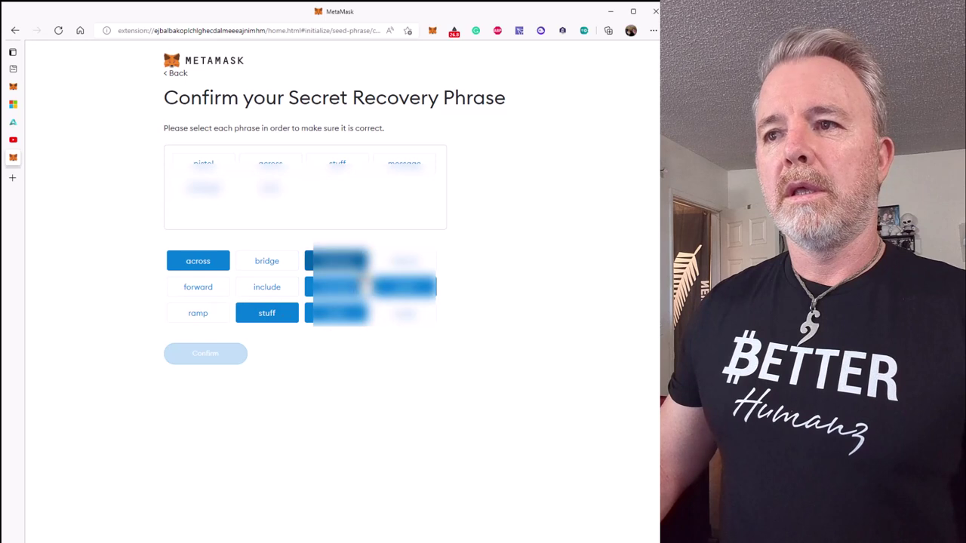
left_click(405, 321)
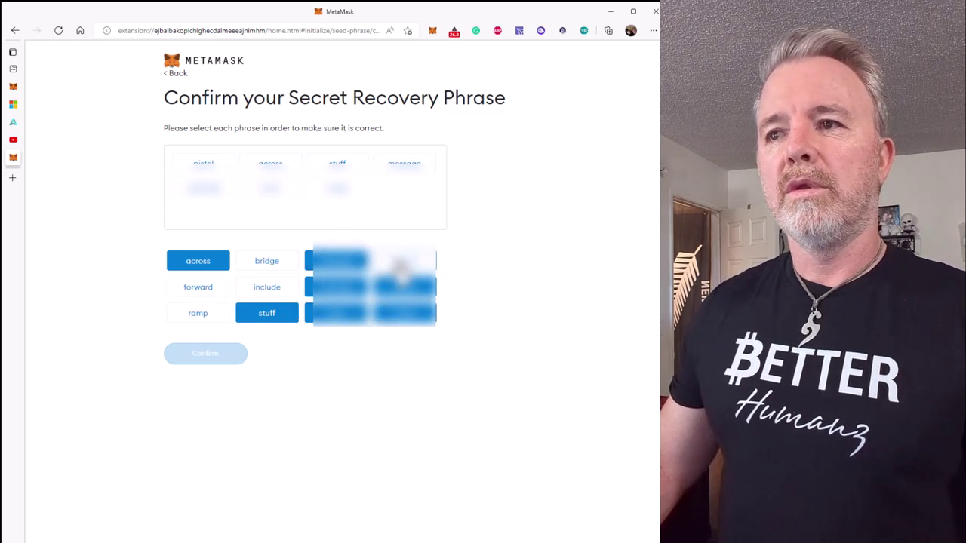
left_click(202, 292)
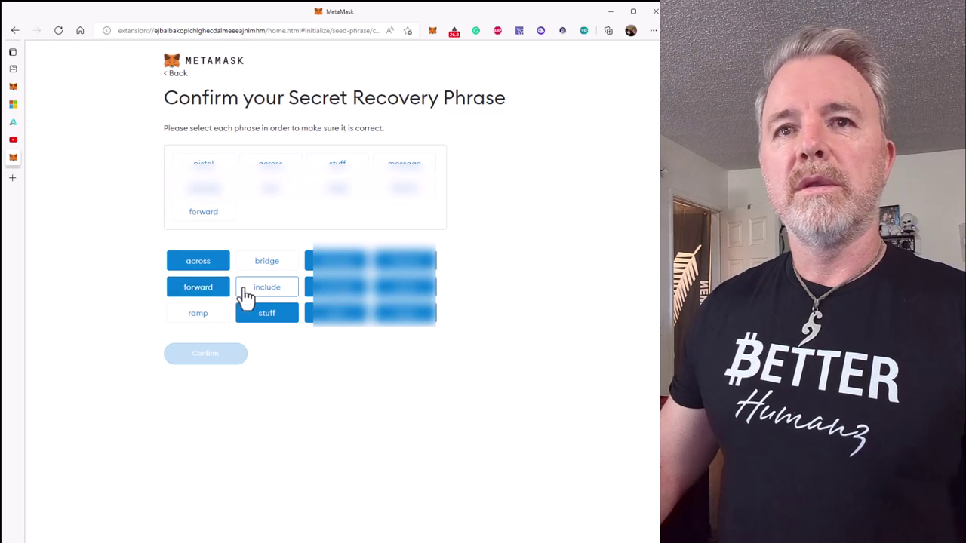
left_click(265, 293)
left_click(268, 265)
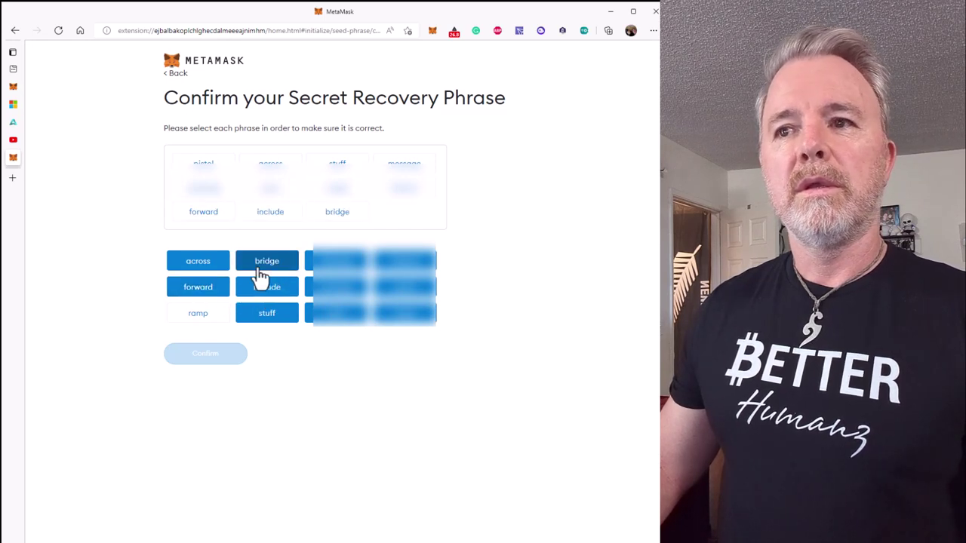
left_click(204, 317)
left_click(218, 361)
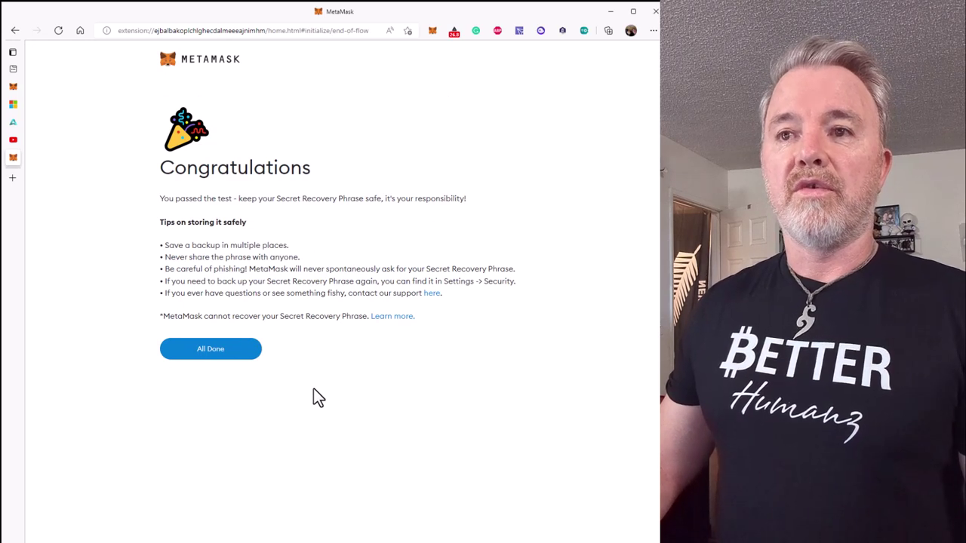
Choose All Done to open Account 1's wallet home showing 0 ETH.
left_click(219, 351)
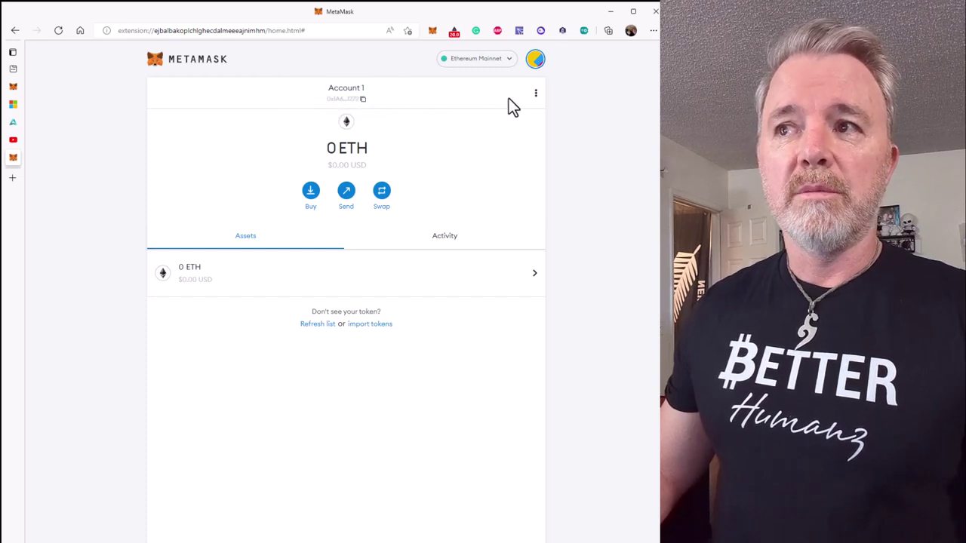
Open Account 1's Account details view from its three-dot options menu.
left_click(537, 102)
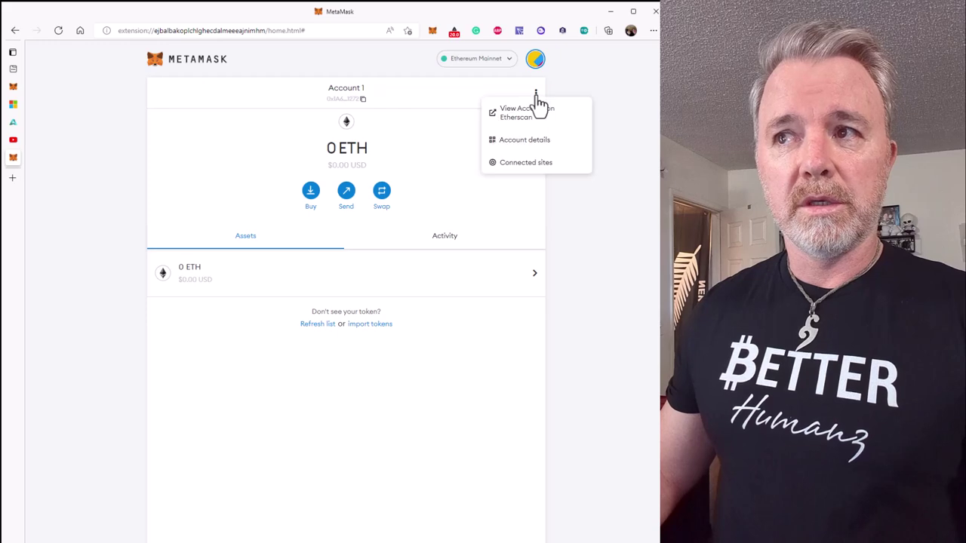
left_click(516, 143)
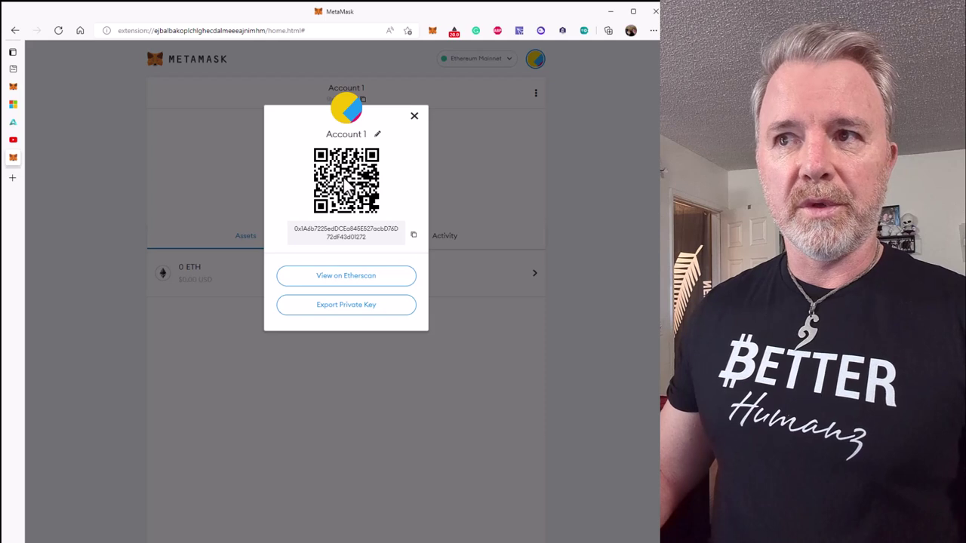
Replace the account name with 'cryptoiskey', correcting the mistyped entries along the way.
left_click(377, 136)
left_click_drag(377, 136, 328, 134)
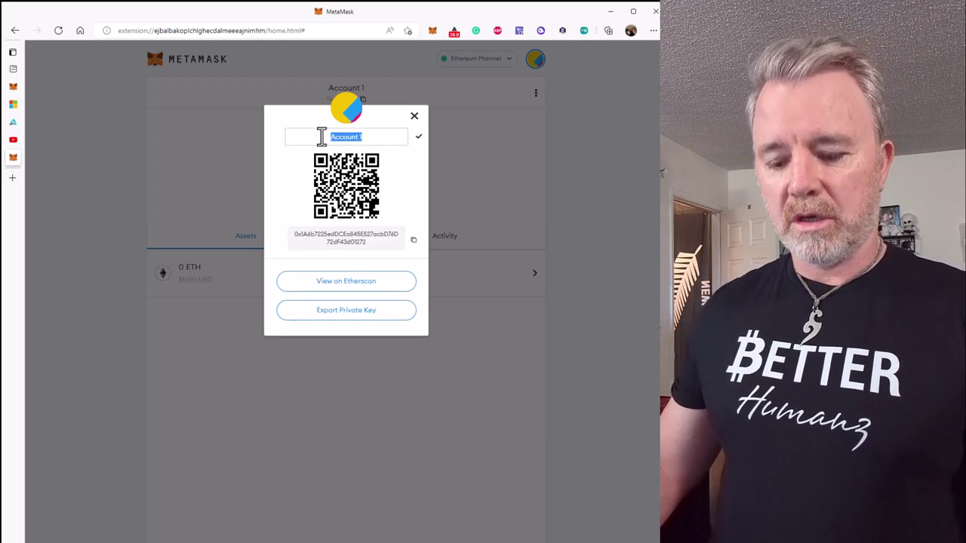
type("passiveisk")
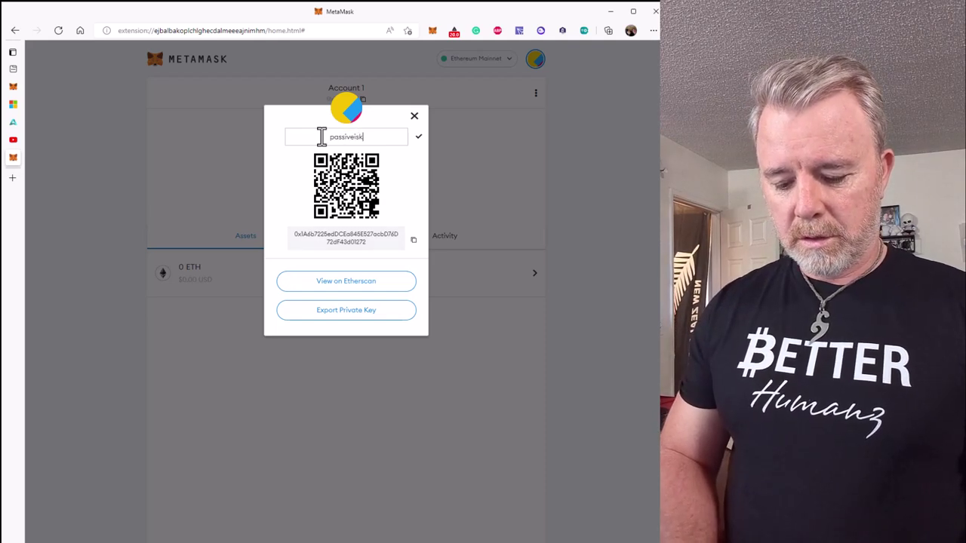
key("BackSpace")
key("BackSpace")
key("BackSpace")
key("BackSpace")
key("BackSpace")
key("BackSpace")
key("BackSpace")
key("BackSpace")
key("BackSpace")
key("BackSpace")
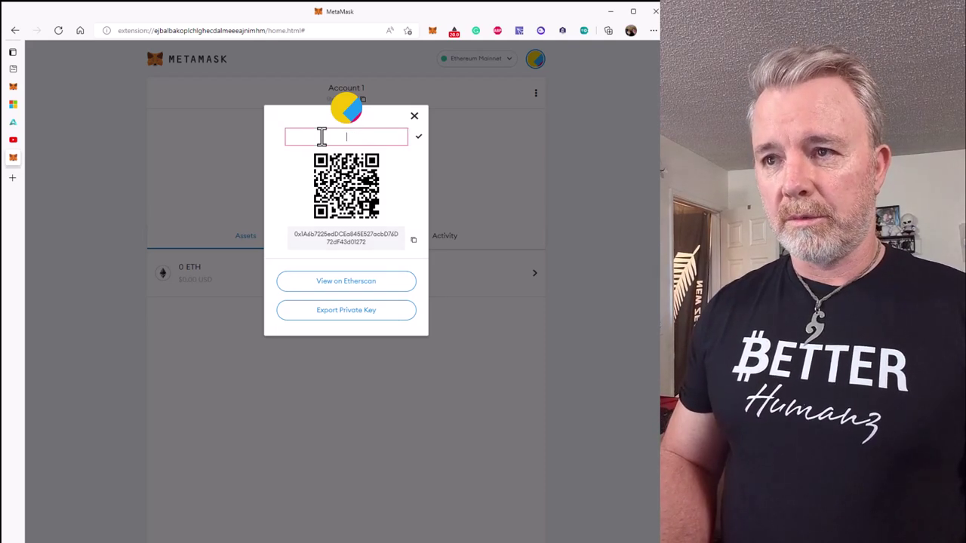
type("crypot")
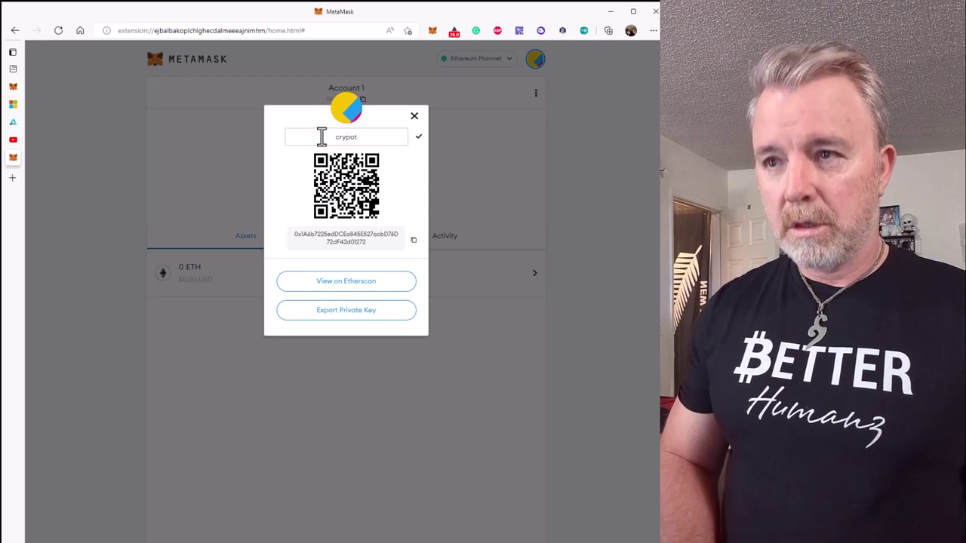
key("BackSpace")
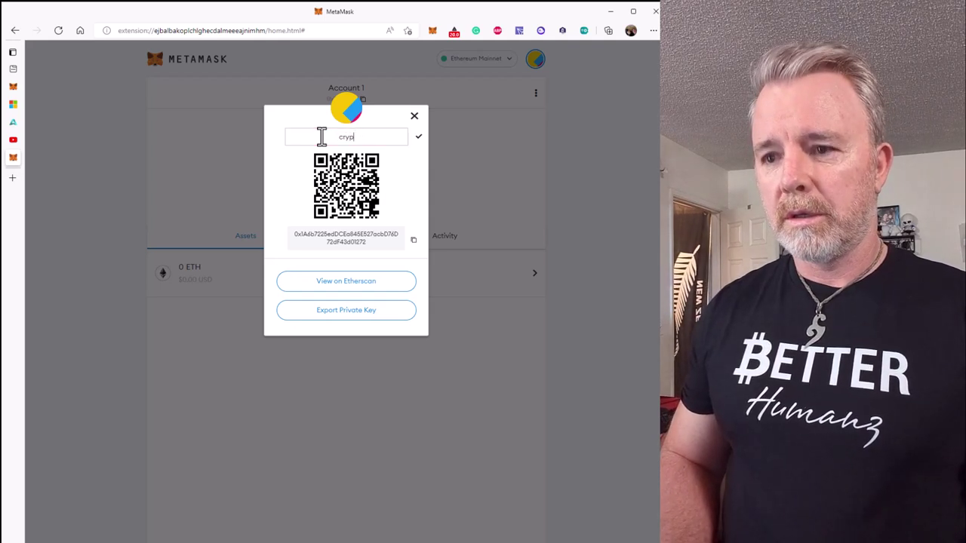
type("toiske")
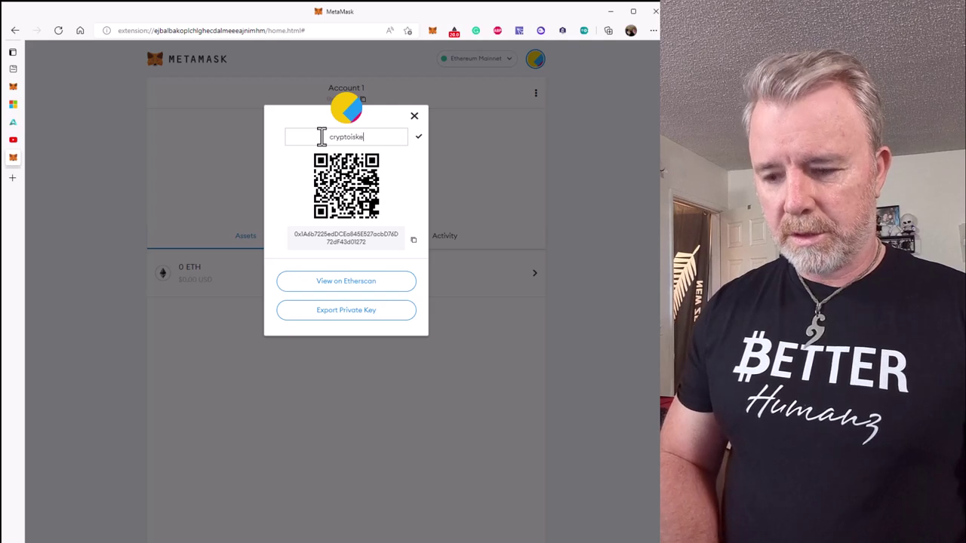
type("y")
double_click(321, 137)
left_click(304, 178)
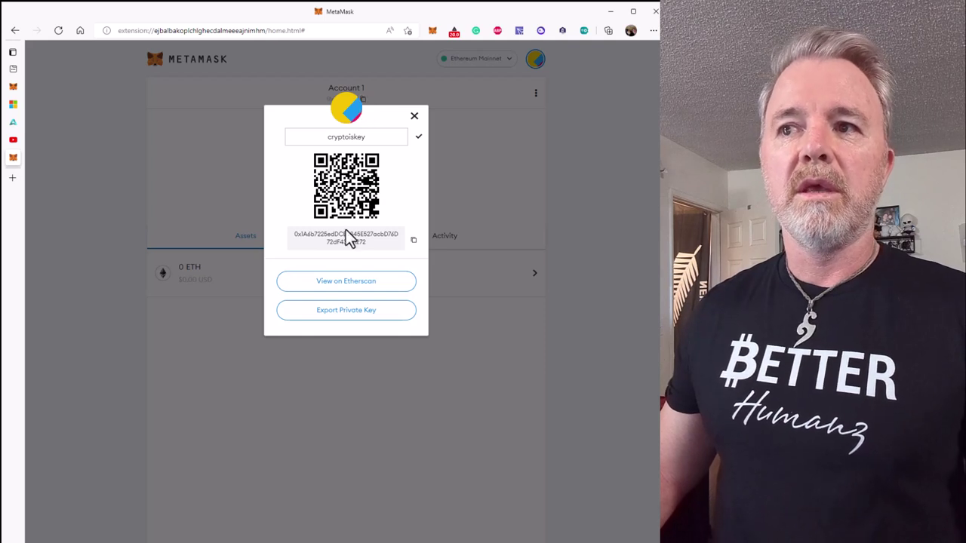
Copy the wallet address, paste it into a new Notepad note, then move the note aside.
left_click(414, 241)
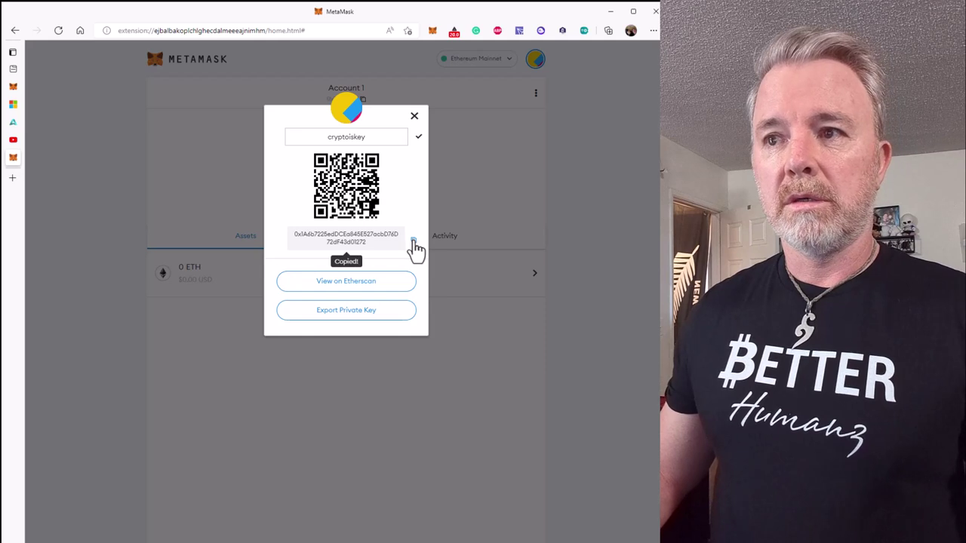
key("alt+Tab")
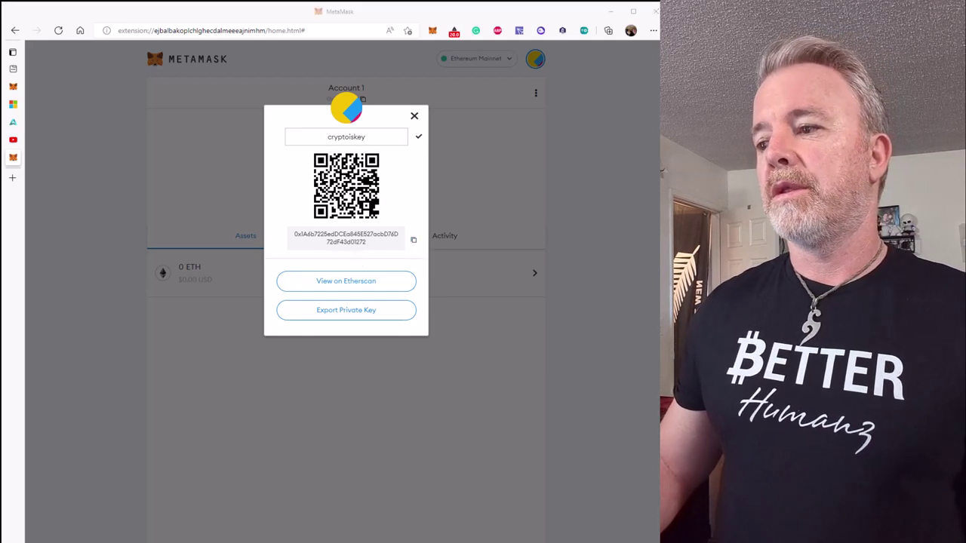
left_click_drag(583, 142, 284, 357)
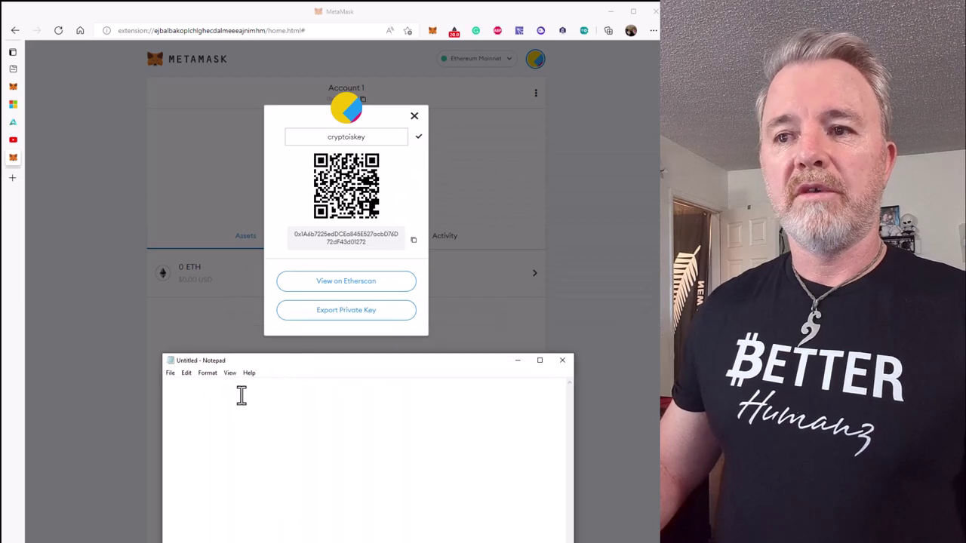
right_click(240, 394)
left_click(179, 439)
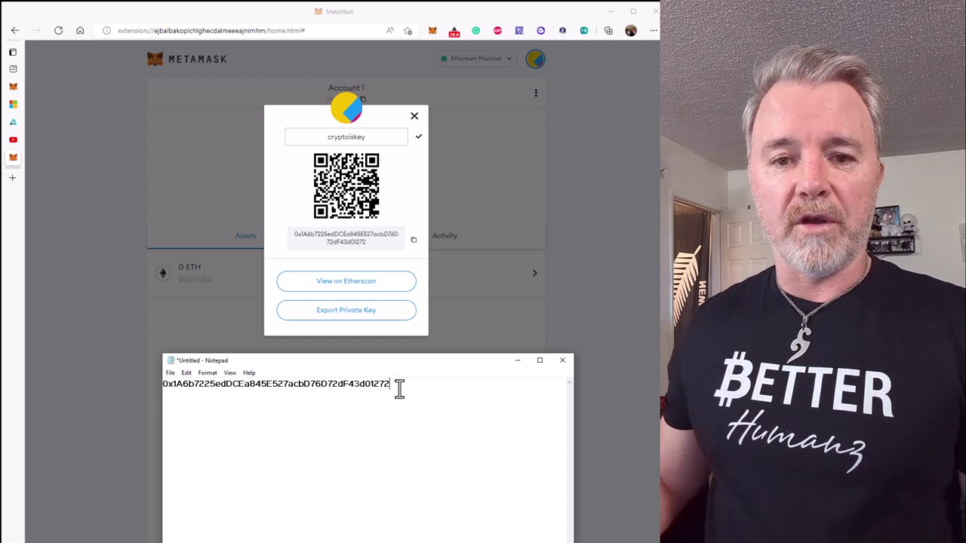
left_click_drag(397, 385, 370, 383)
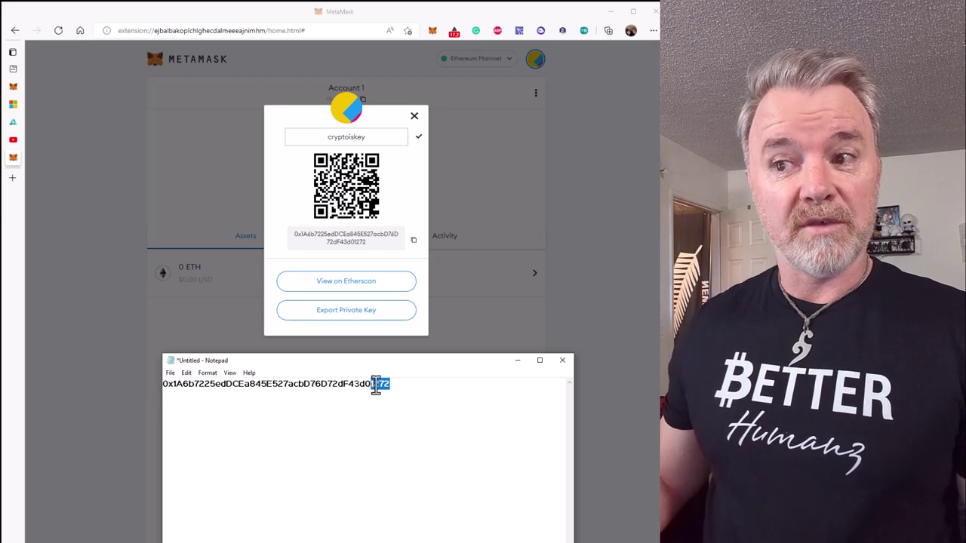
left_click_drag(471, 361, 0, 344)
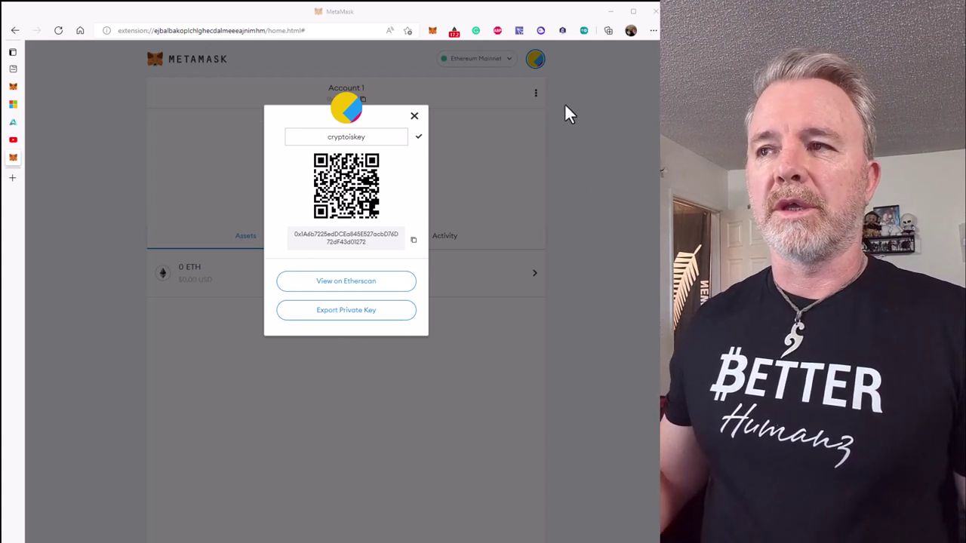
Close the details dialog and create a second account named 'passiveiskey'.
left_click(414, 118)
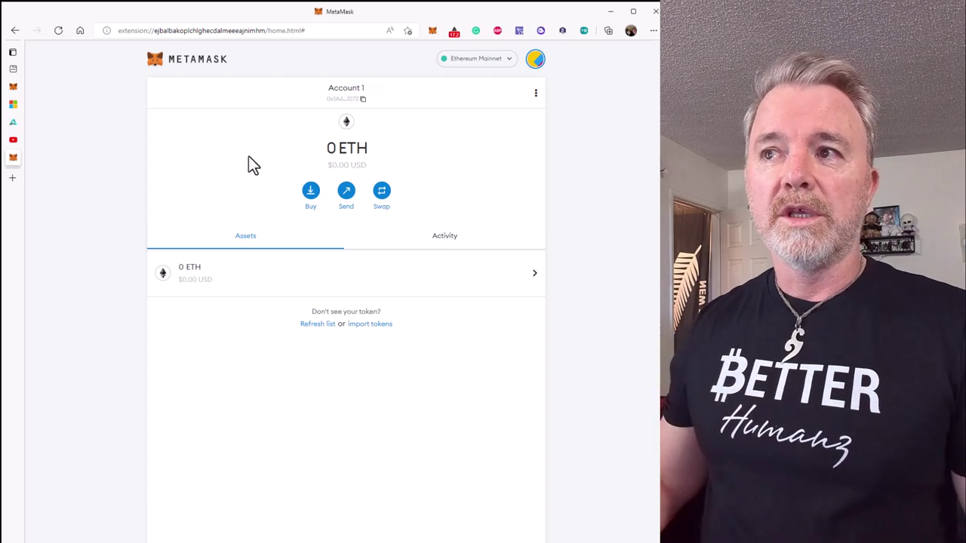
left_click(533, 64)
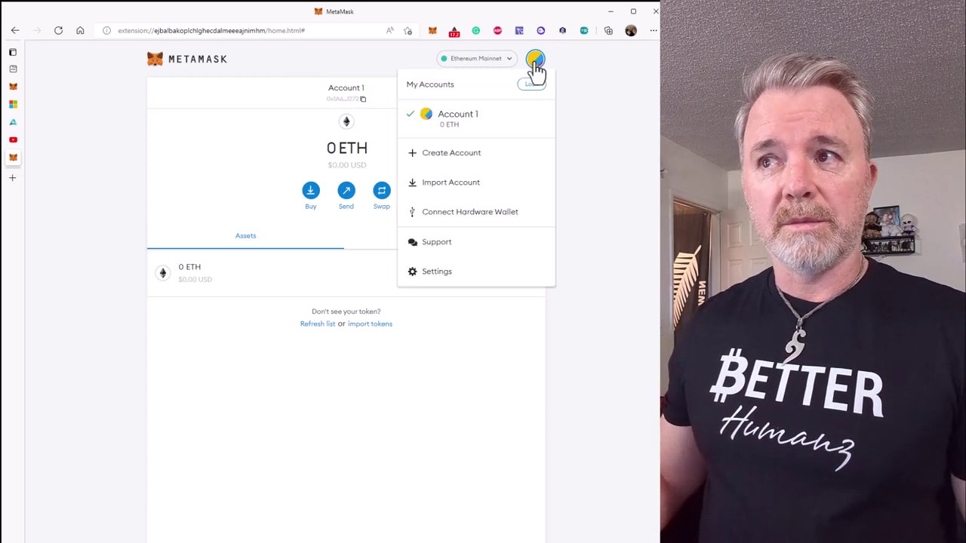
left_click(481, 154)
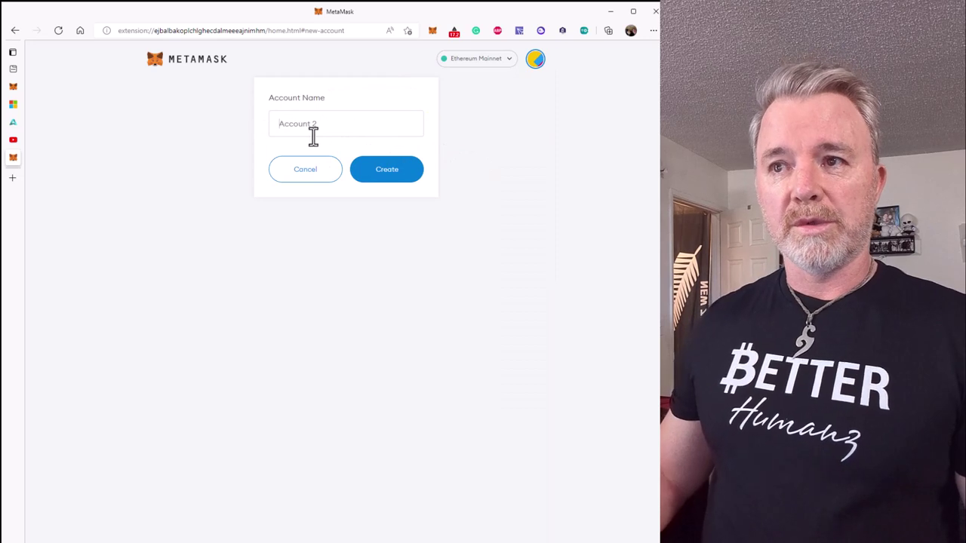
type("pass")
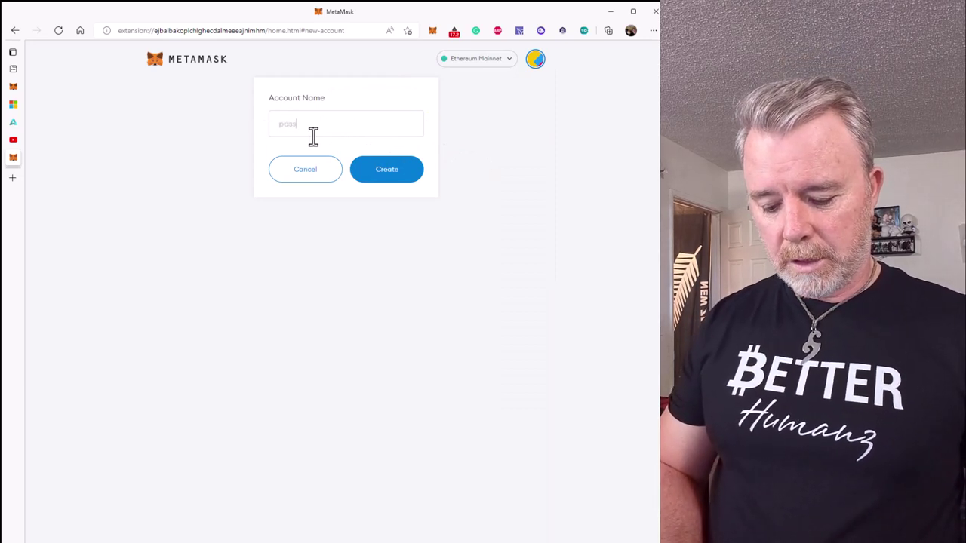
type("ive")
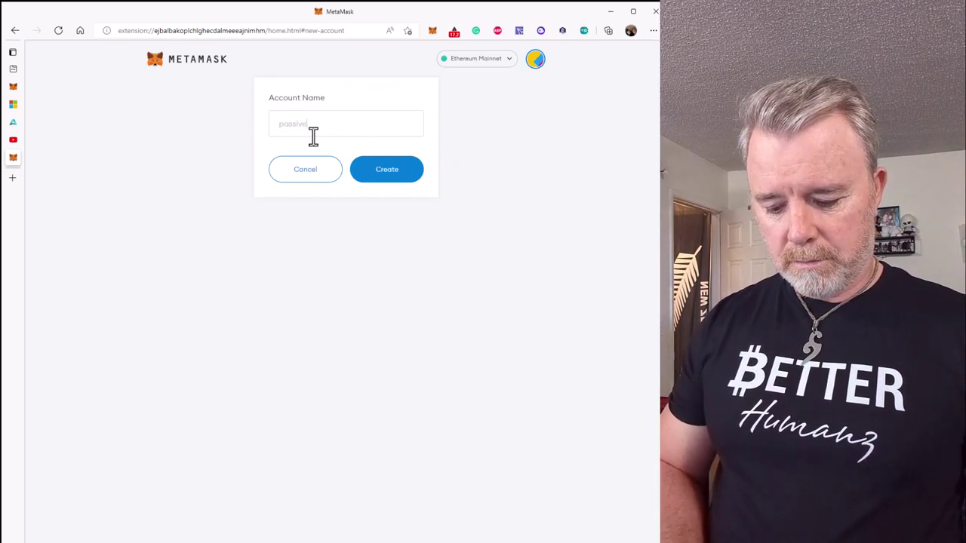
type("iskey")
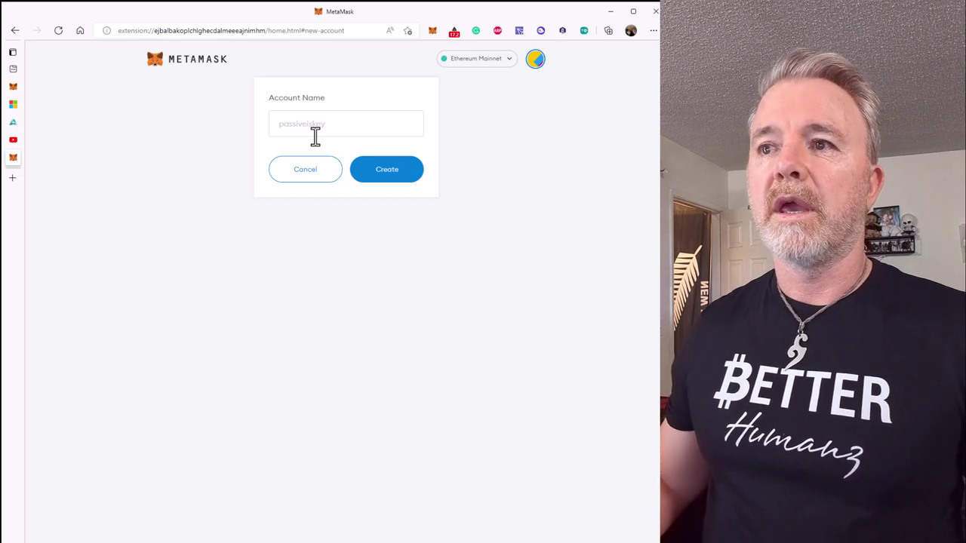
left_click(385, 177)
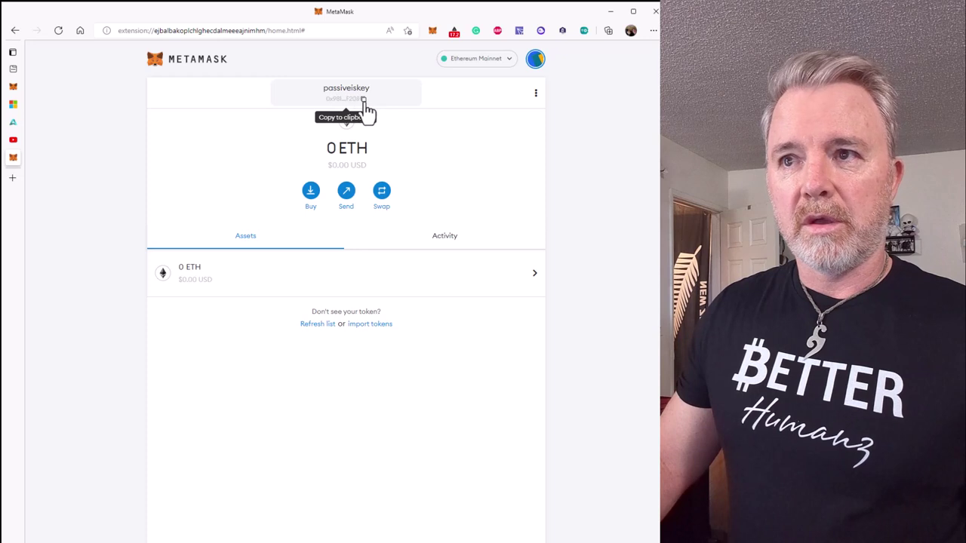
Copy passiveiskey's address, paste it into Notepad below the first address, then move Notepad away.
left_click(365, 107)
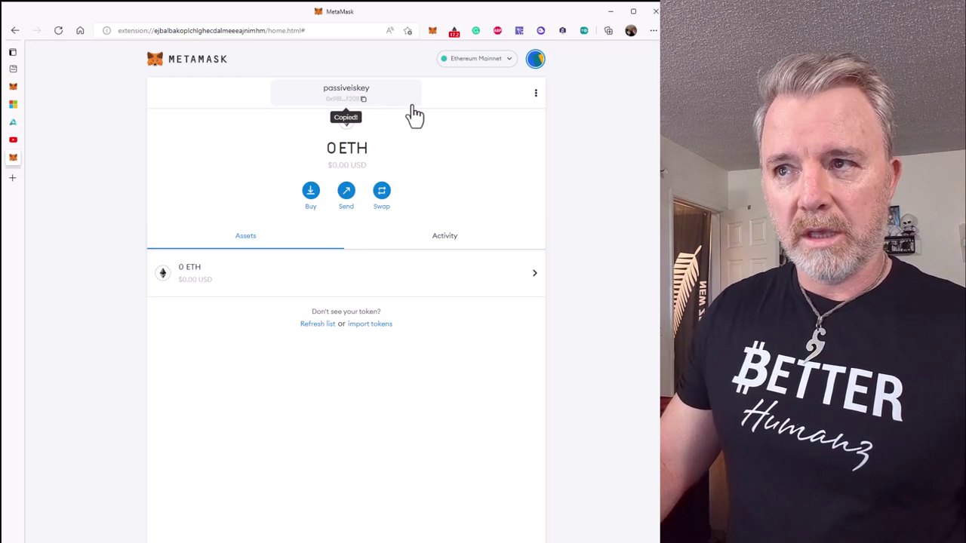
left_click_drag(0, 210, 427, 217)
left_click(412, 236)
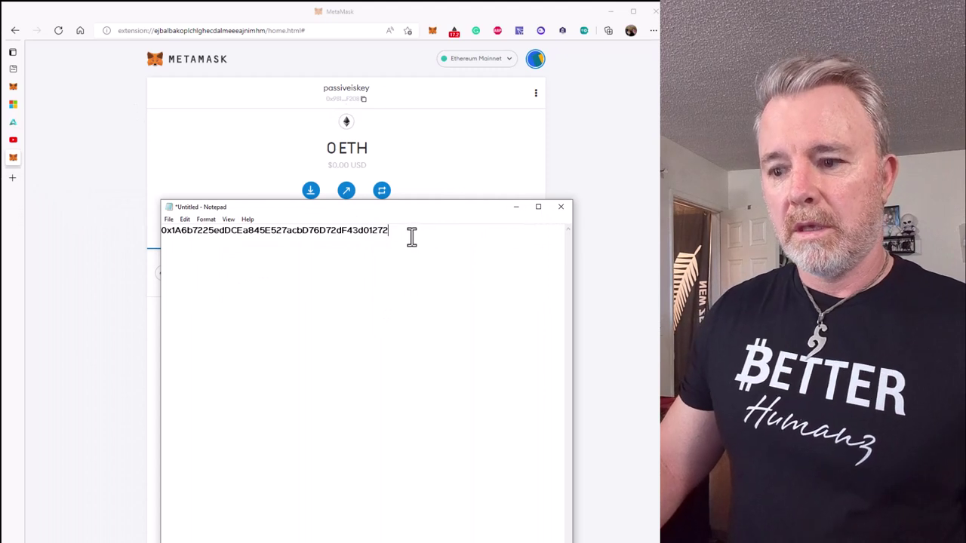
key("Return")
key("Return")
key("ctrl+v")
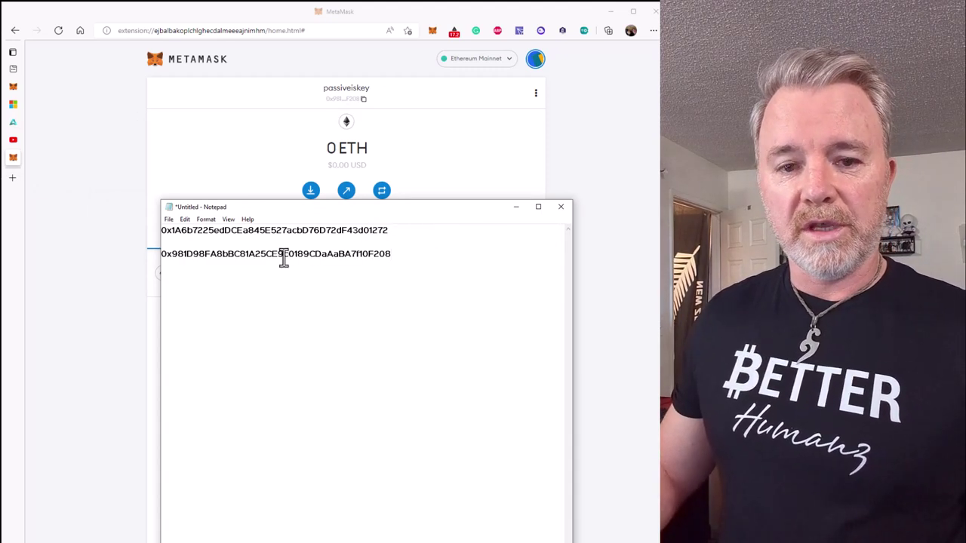
left_click_drag(399, 257, 376, 260)
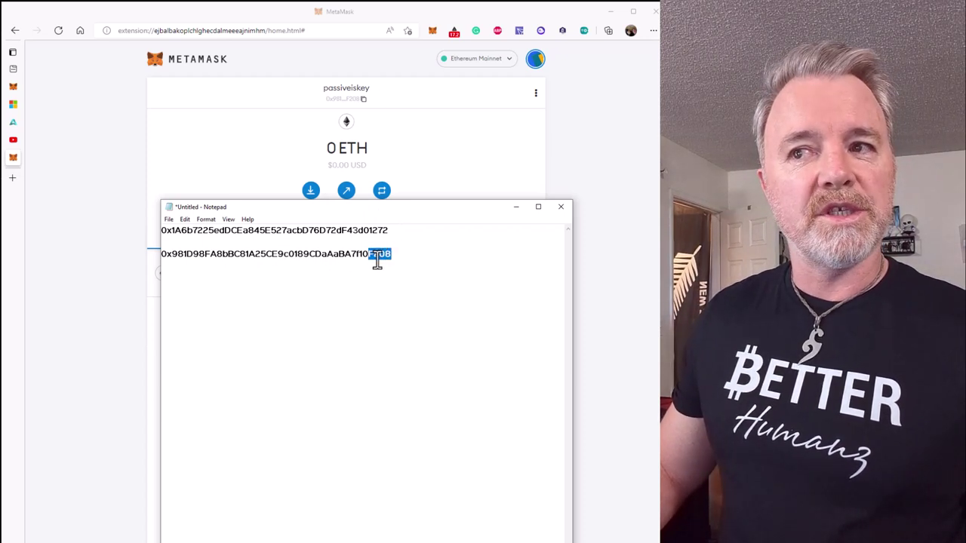
left_click(428, 256)
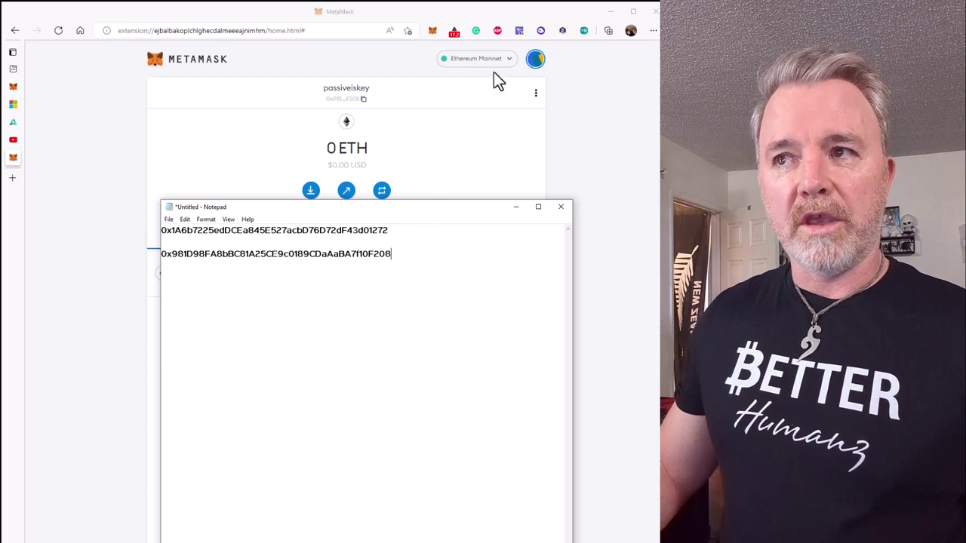
left_click_drag(428, 219, 0, 198)
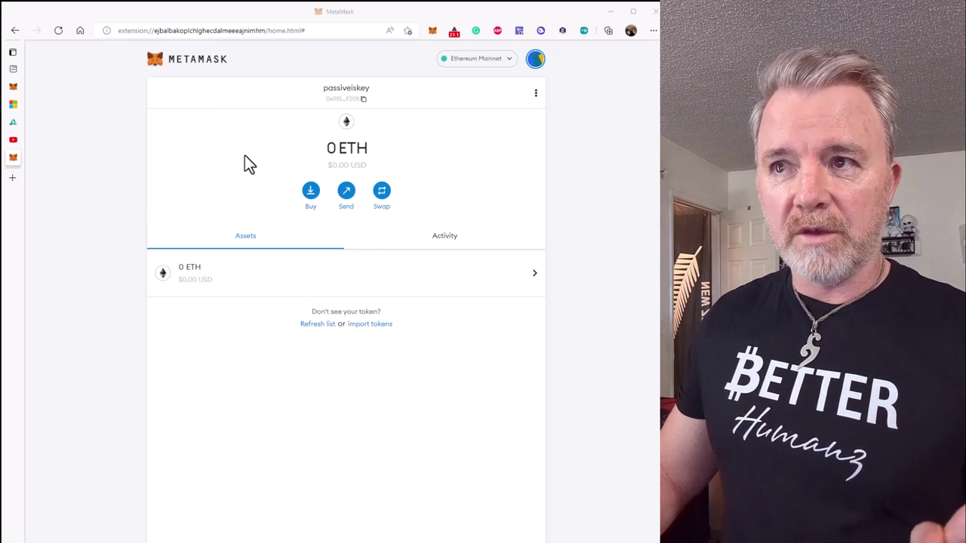
Select Account 1 from the accounts list to make it active again.
left_click(486, 61)
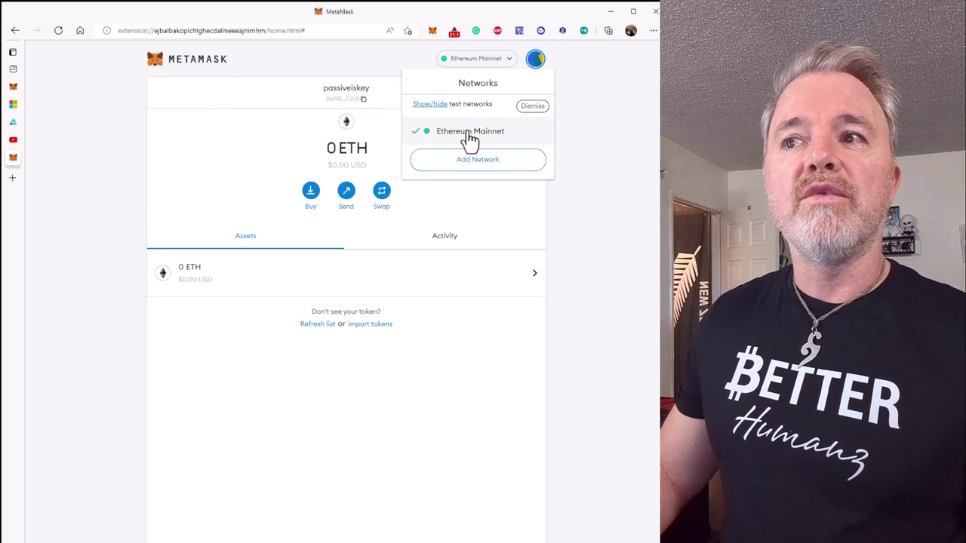
left_click(533, 62)
left_click(533, 63)
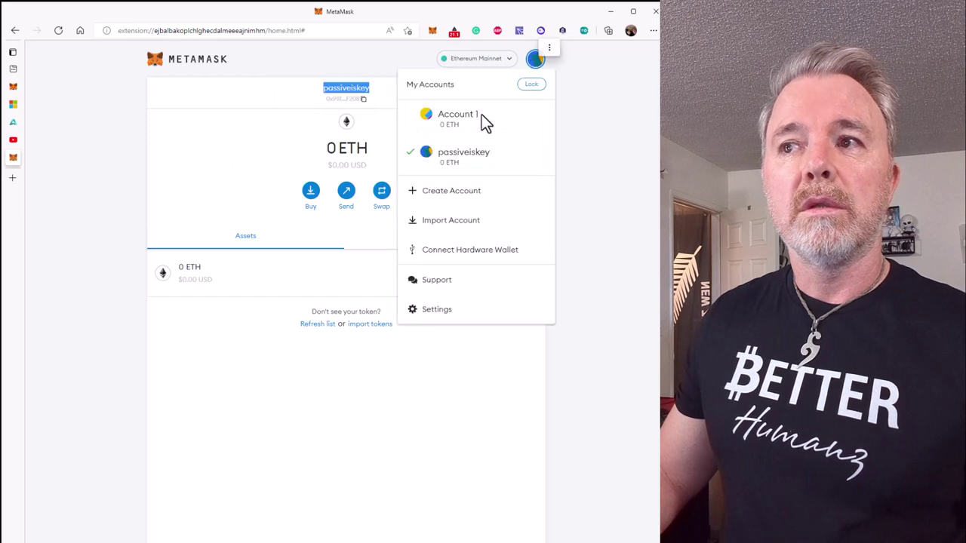
left_click(448, 117)
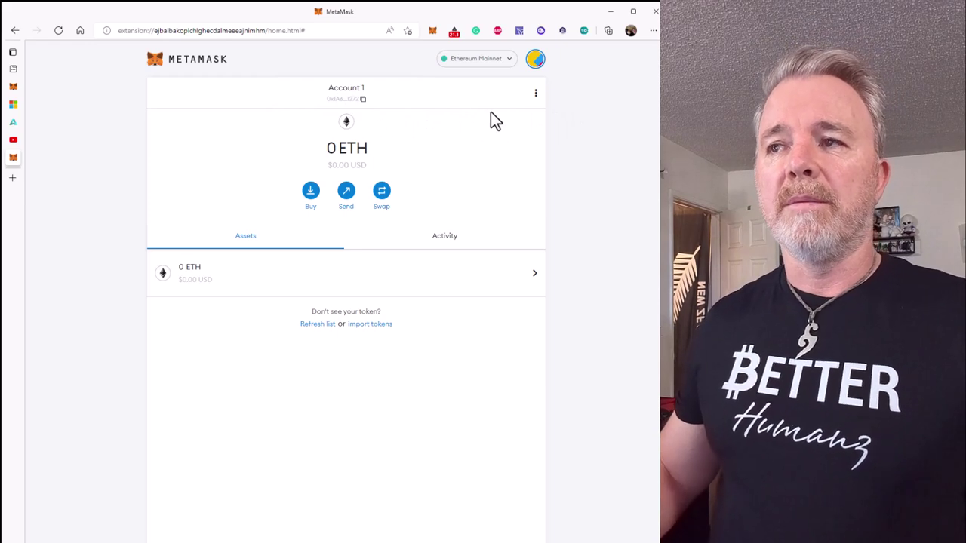
Change Account 1's name to 'cryptoiskey' in Account details, save it, and close the dialog.
left_click(535, 95)
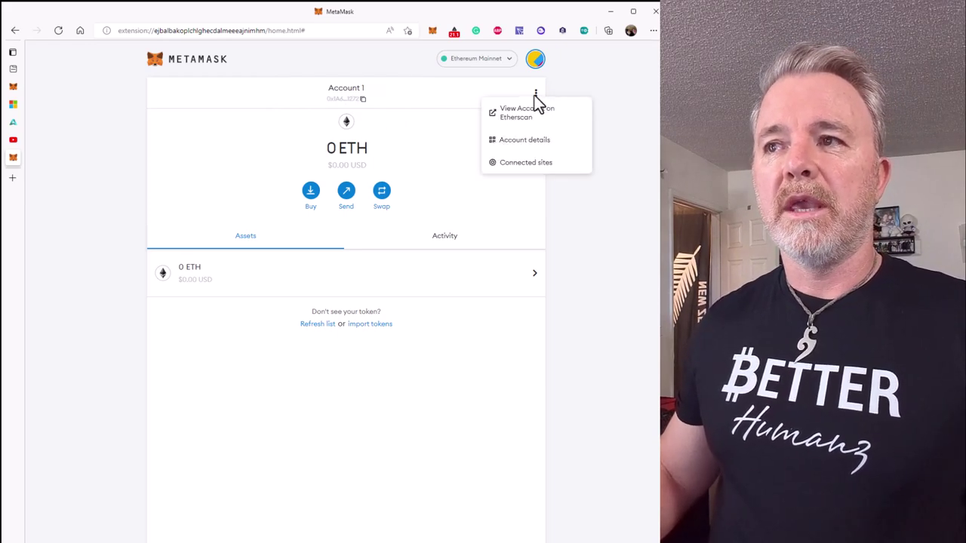
left_click(520, 141)
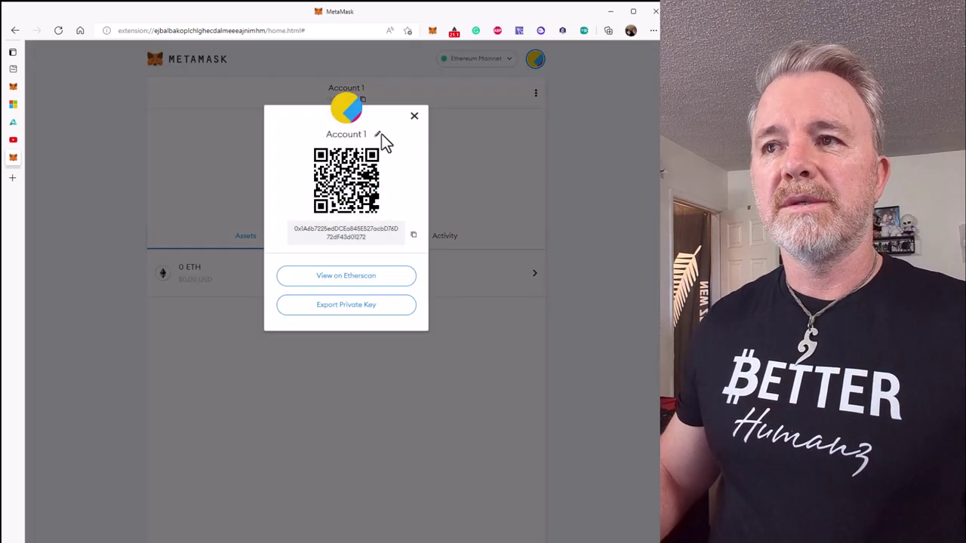
left_click(378, 138)
left_click_drag(367, 137, 307, 136)
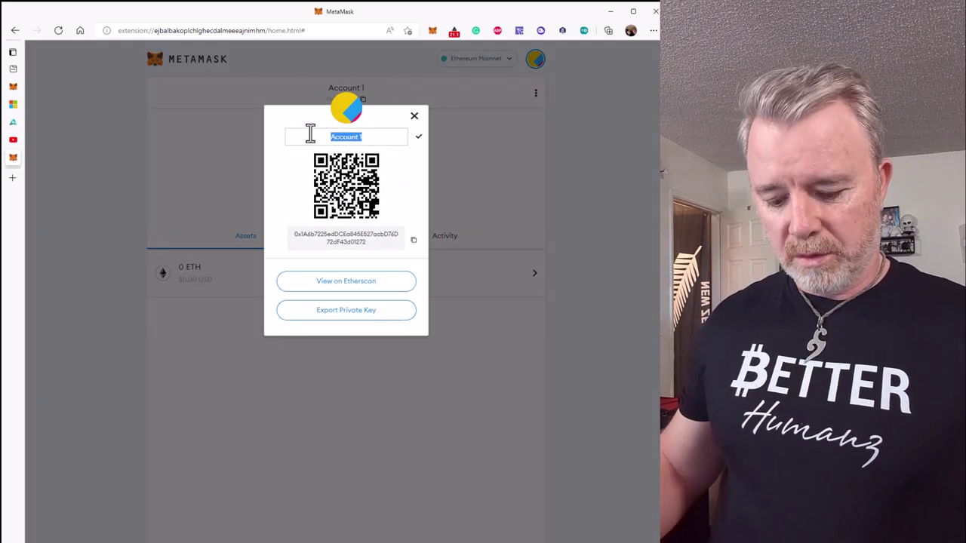
type("cryp")
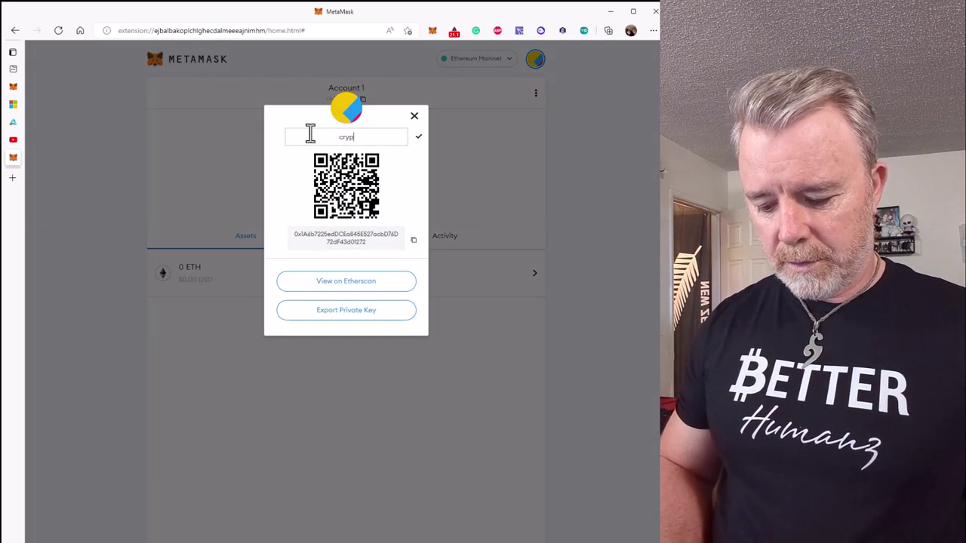
type("toiskey")
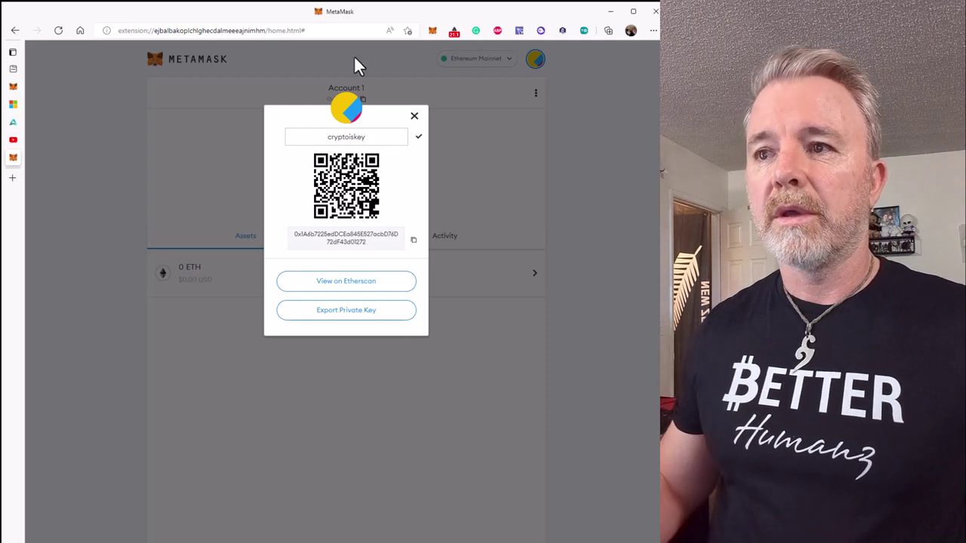
left_click(417, 140)
left_click(415, 116)
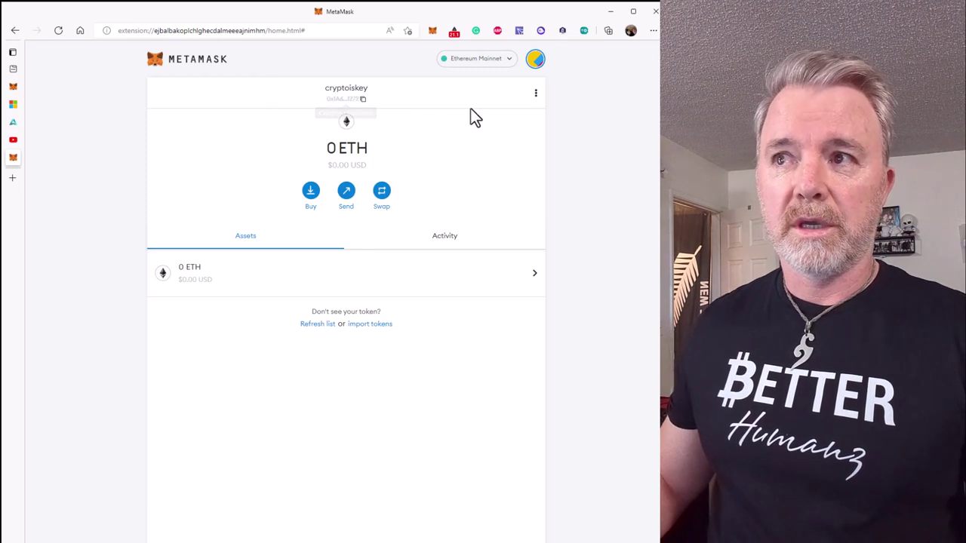
Switch to passiveiskey, then to cryptoiskey, then back to passiveiskey.
left_click(537, 60)
left_click(485, 159)
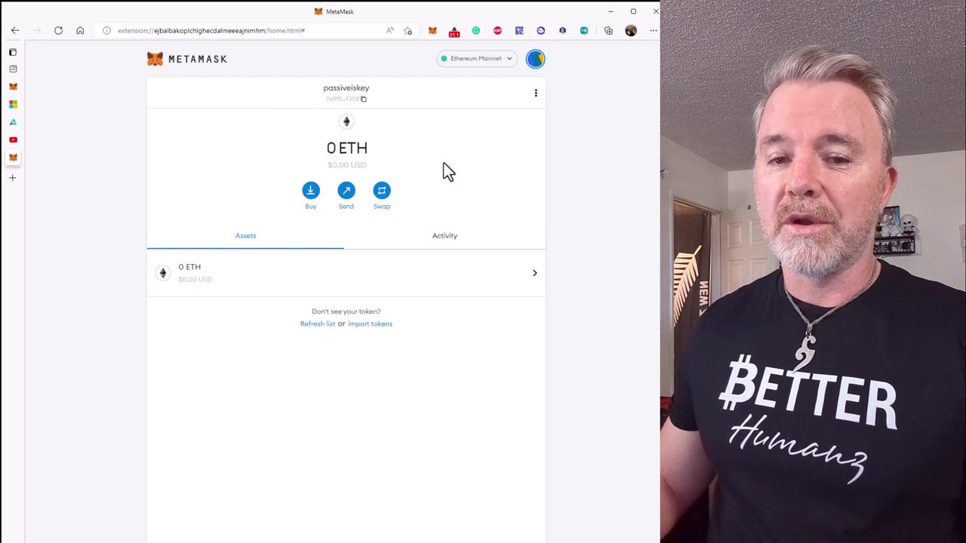
left_click(535, 60)
left_click(486, 122)
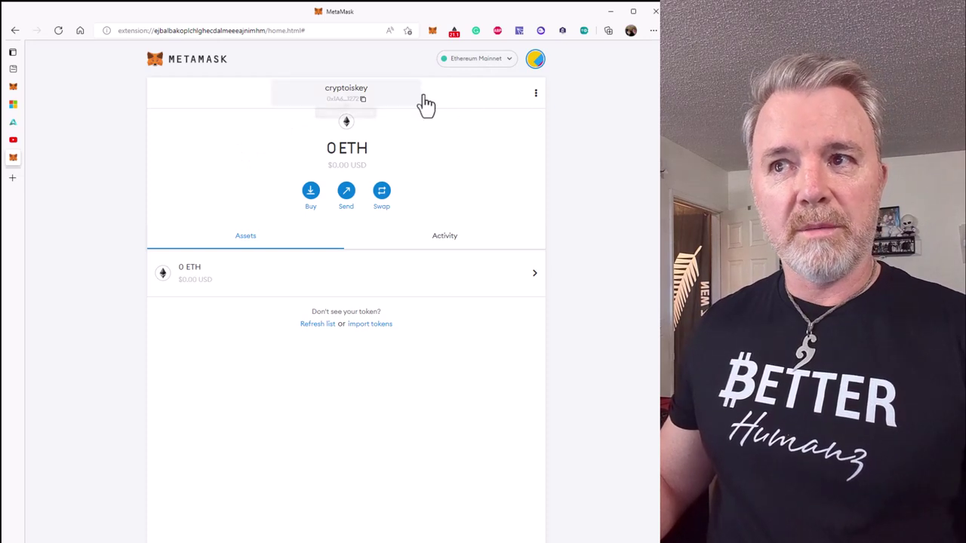
left_click(534, 60)
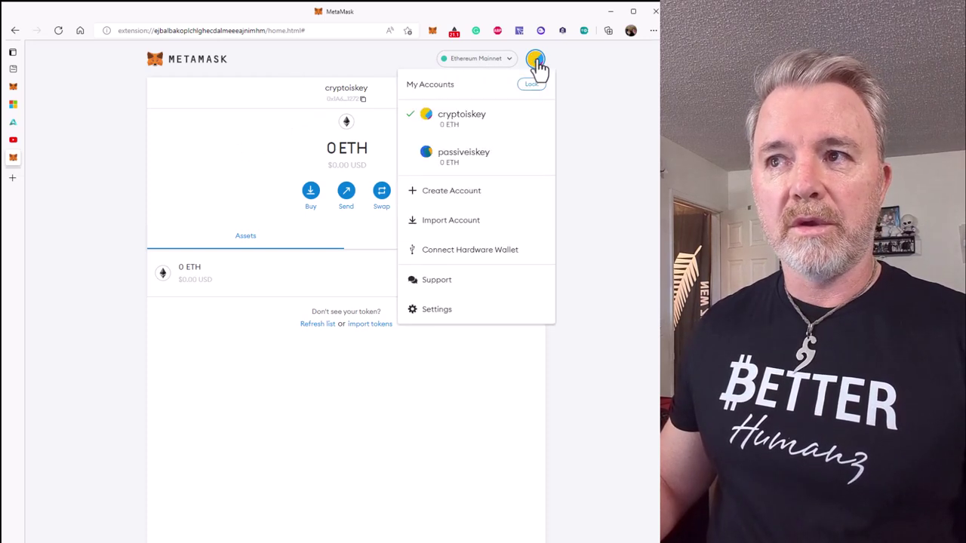
left_click(470, 157)
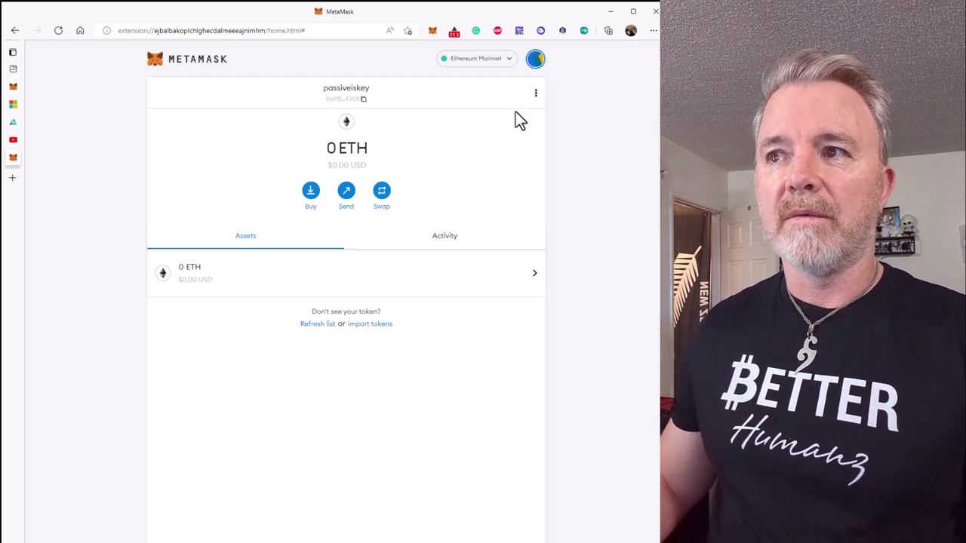
Reveal passiveiskey's private key from Account details by entering the wallet password.
left_click(536, 93)
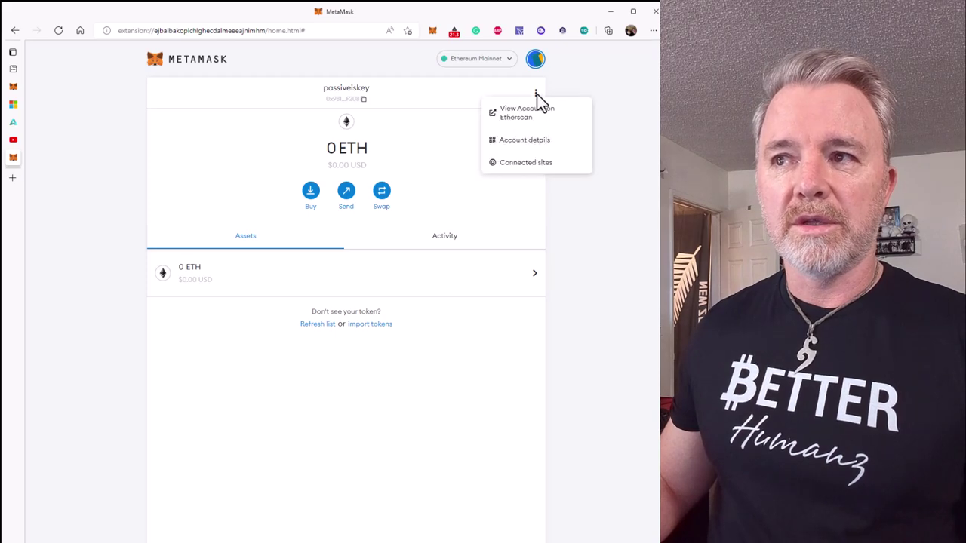
left_click(524, 141)
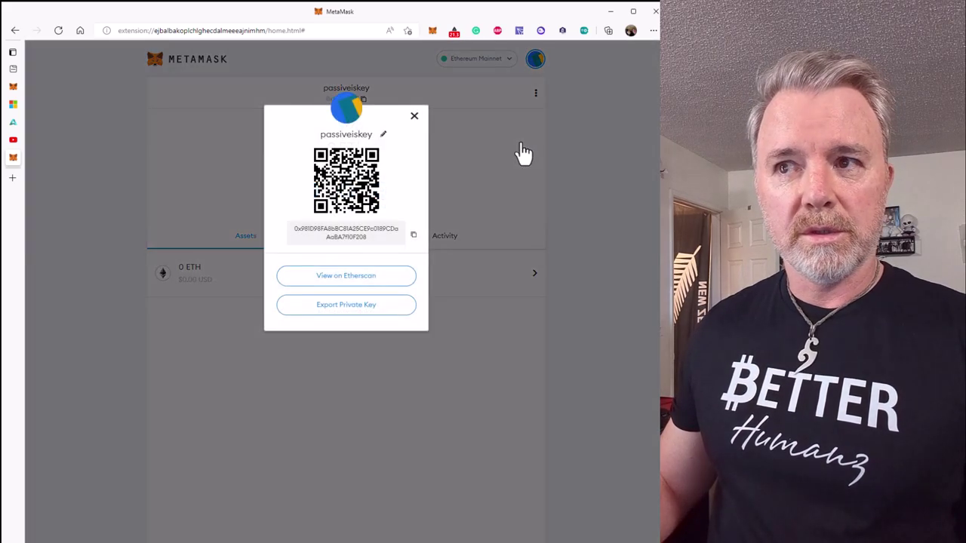
left_click(352, 306)
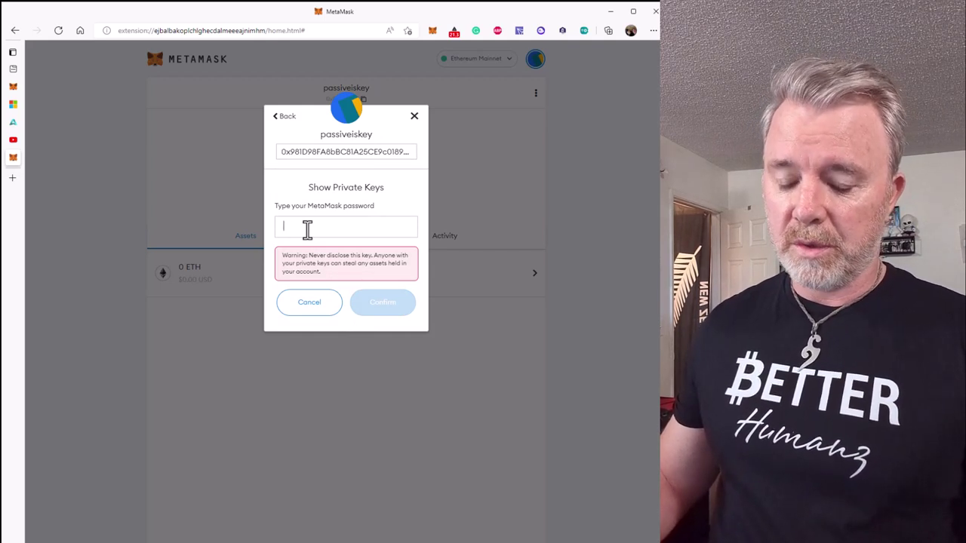
type("****")
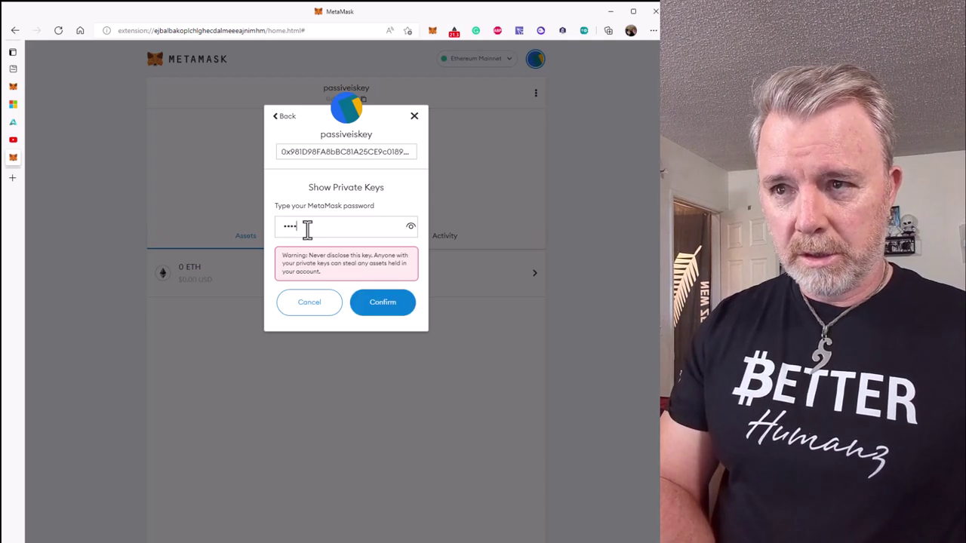
type("*******")
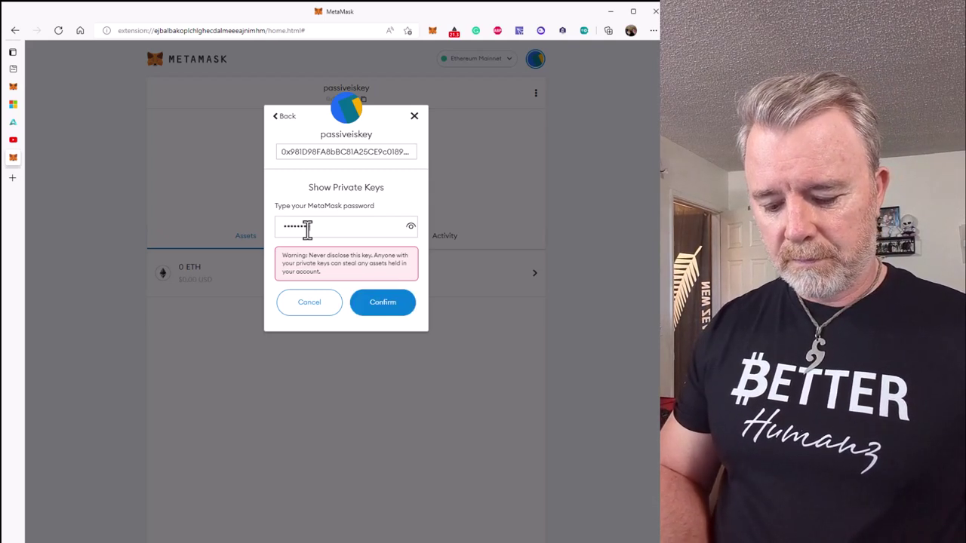
type("*****")
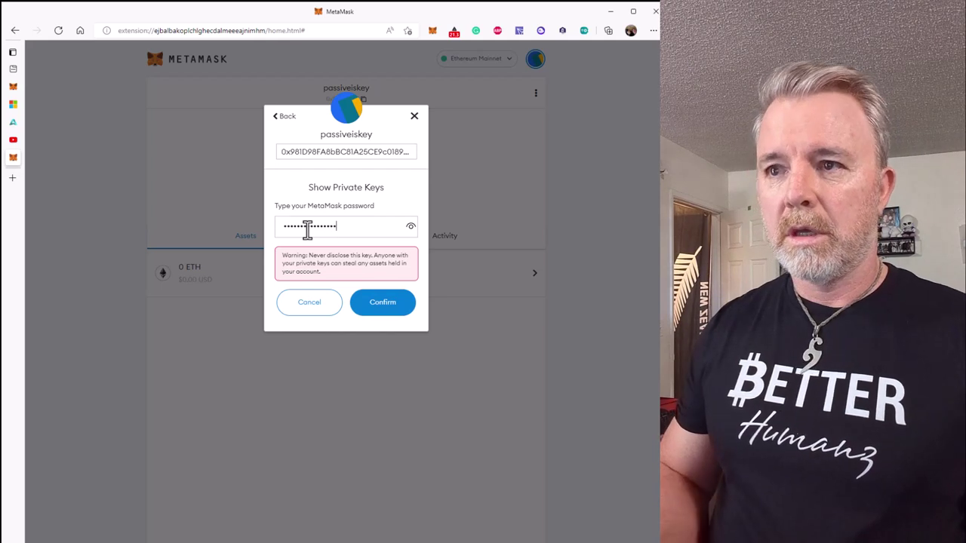
left_click(382, 306)
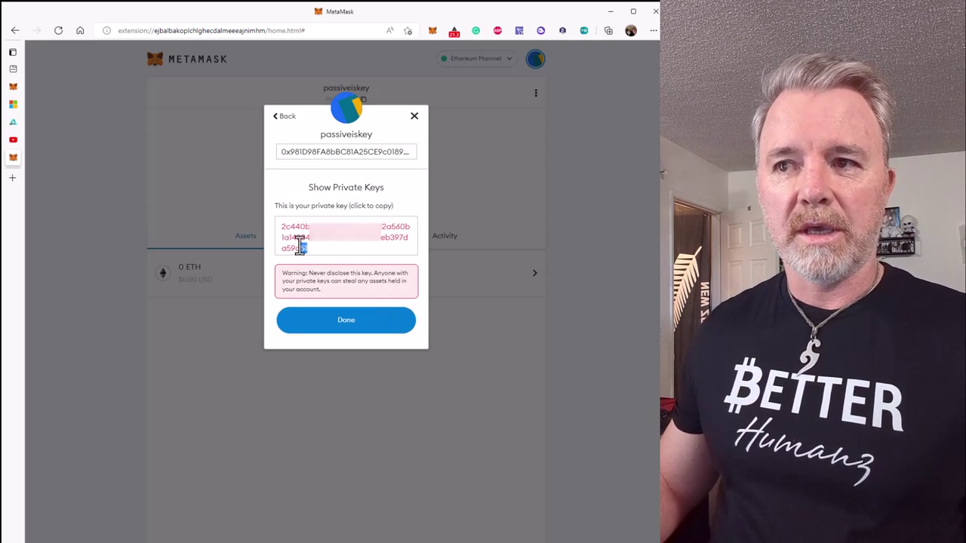
Copy the revealed private key and close the private key window.
left_click(293, 238)
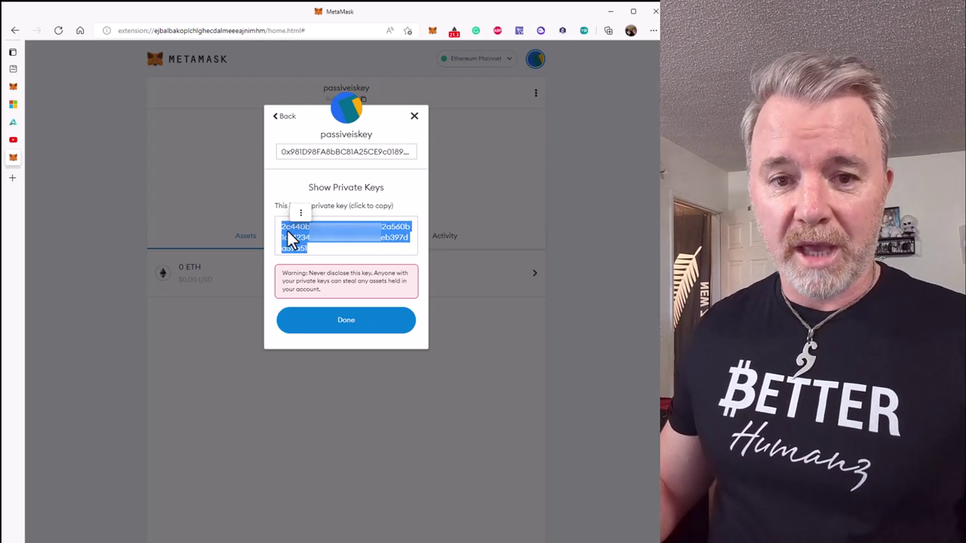
left_click(300, 212)
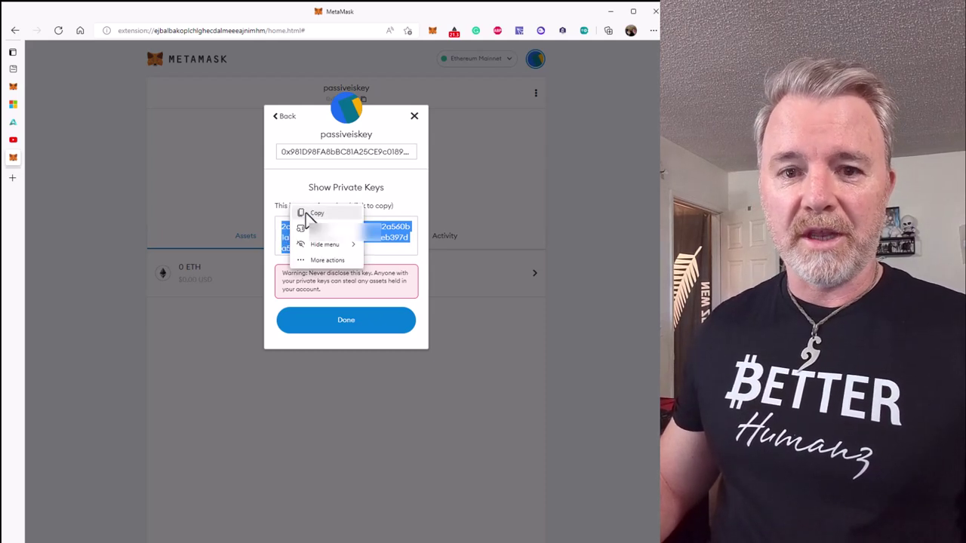
left_click(414, 118)
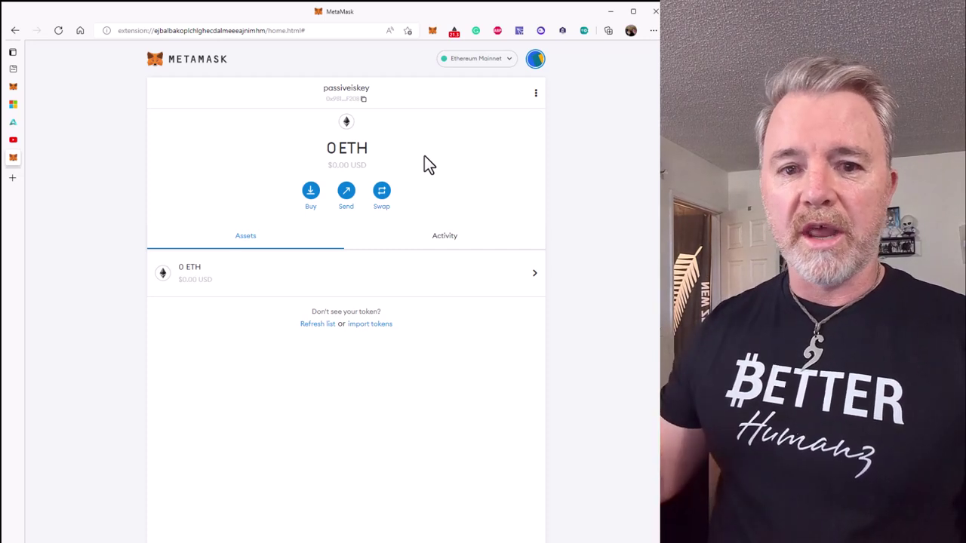
Choose cryptoiskey in the accounts list to replace passiveiskey as active.
left_click(498, 62)
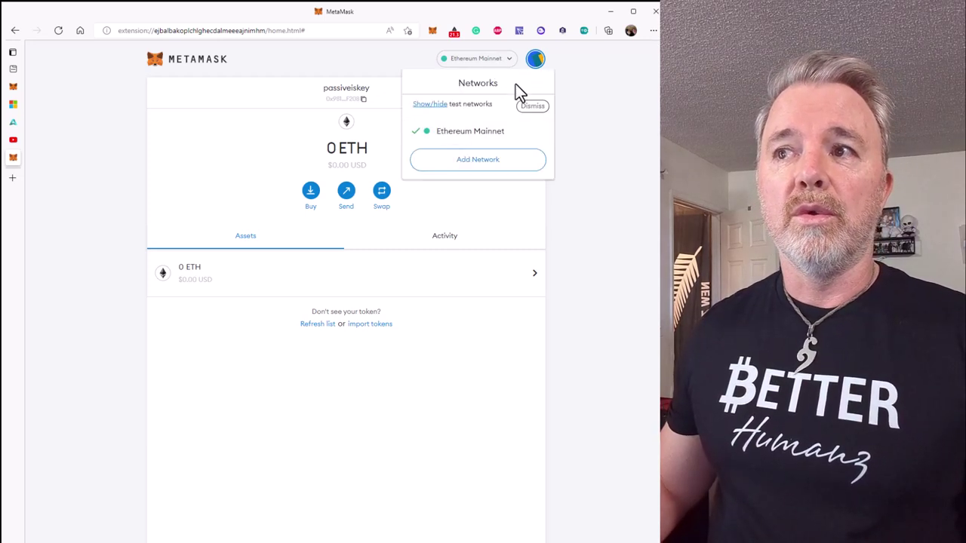
left_click(534, 60)
left_click(535, 60)
left_click(444, 117)
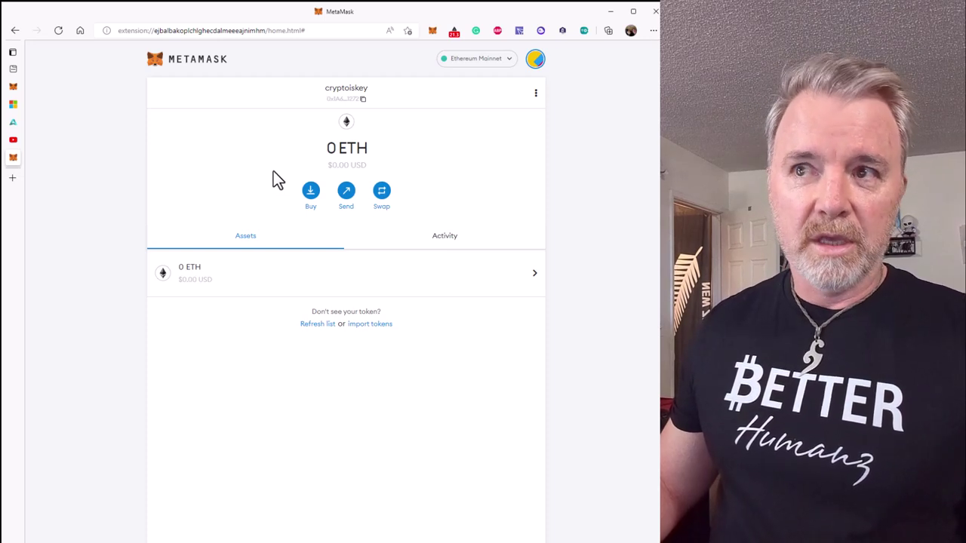
left_click(535, 61)
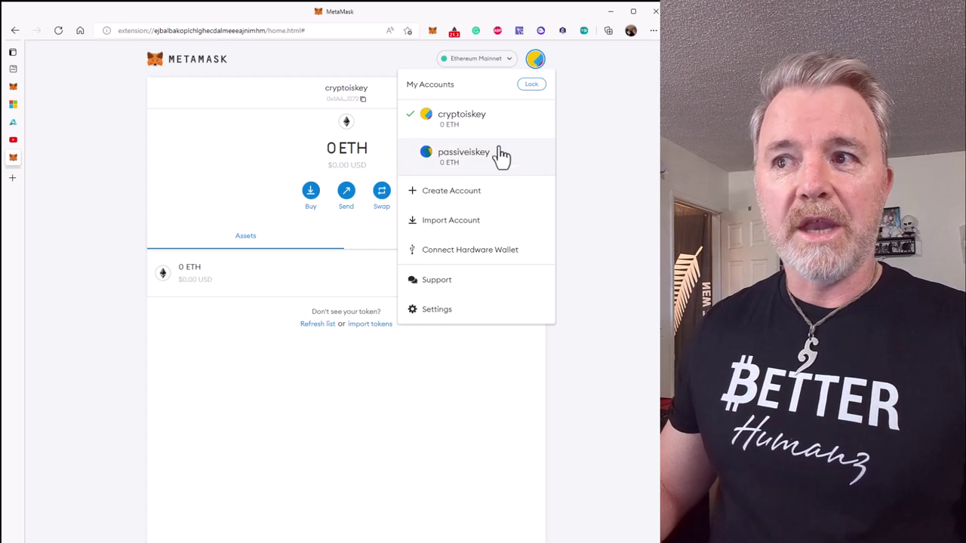
Paste the copied private key into the Import Account form, then cancel the import.
left_click(459, 226)
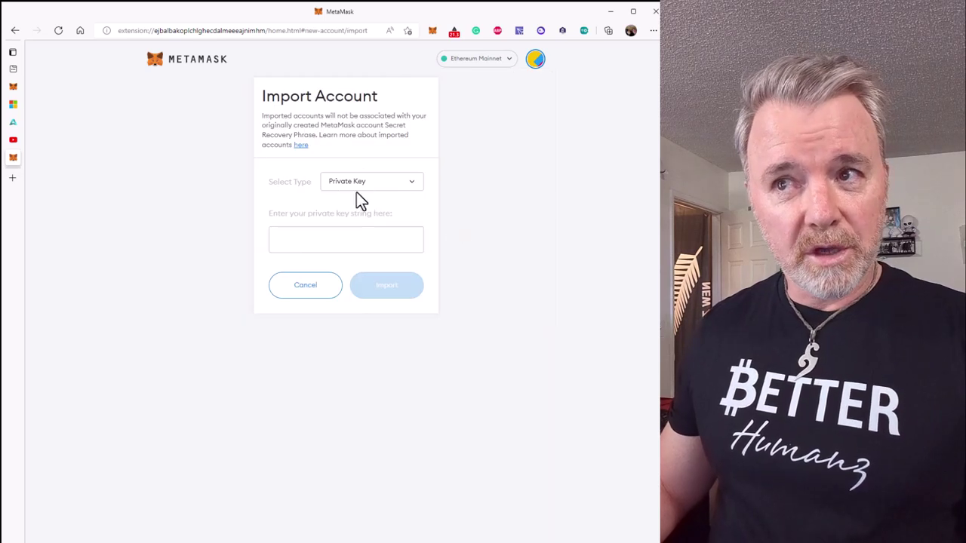
right_click(299, 240)
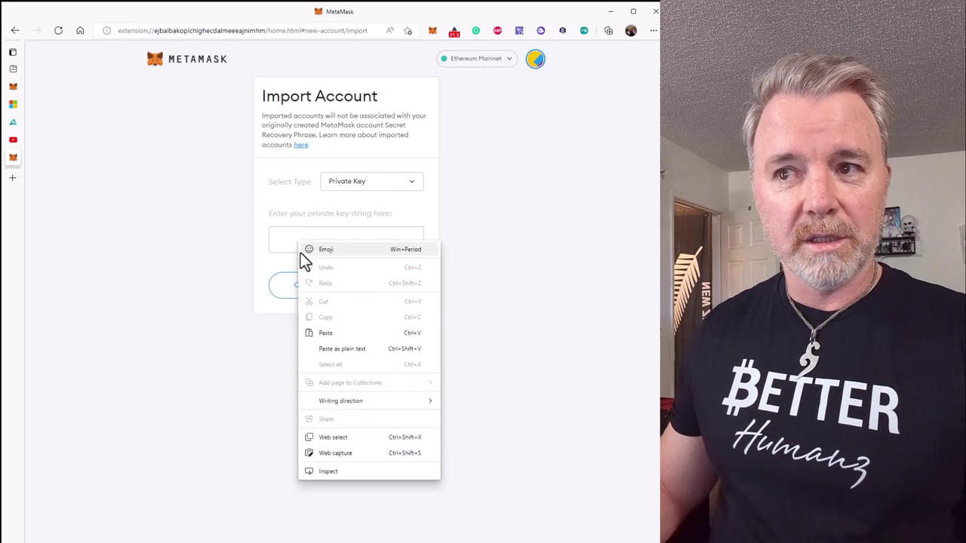
left_click(324, 334)
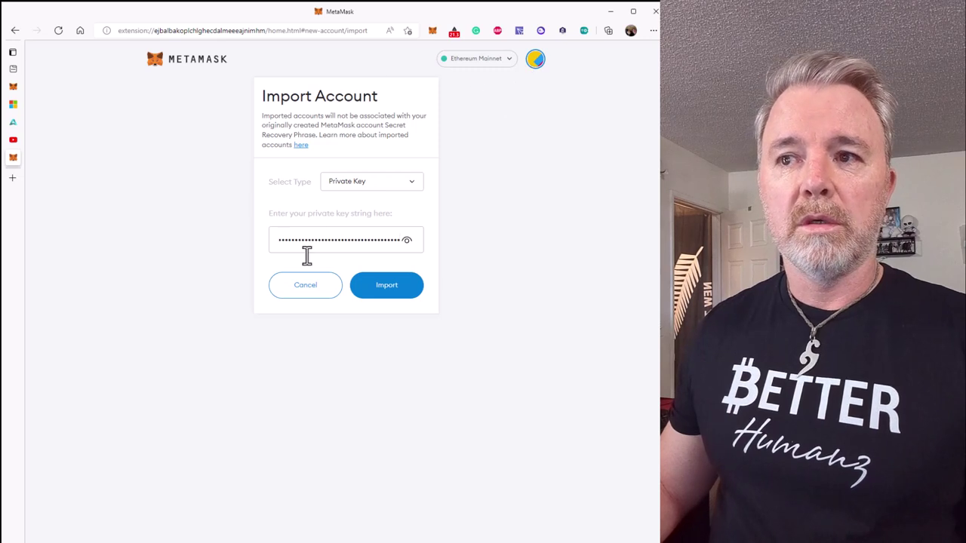
left_click(301, 288)
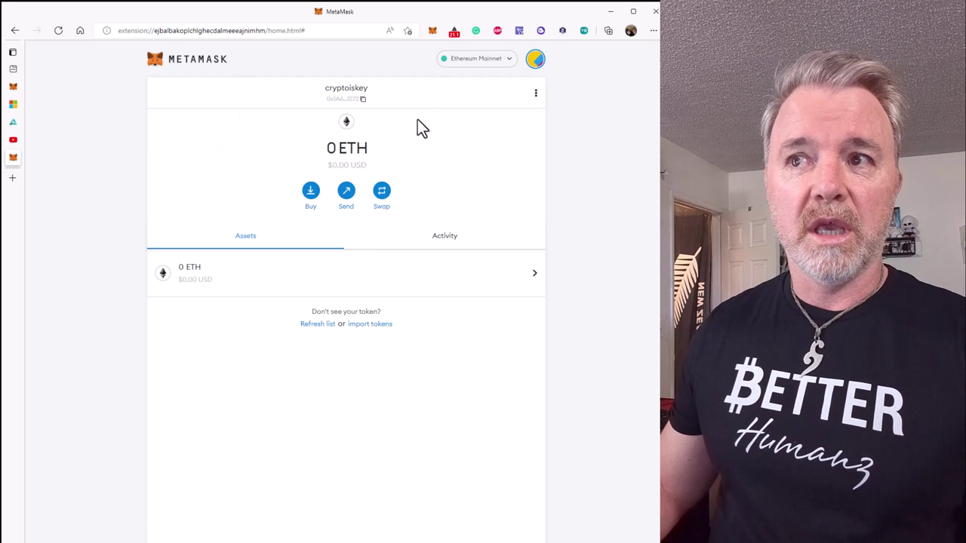
Switch the active account from cryptoiskey back to passiveiskey and reopen the account list.
left_click(536, 62)
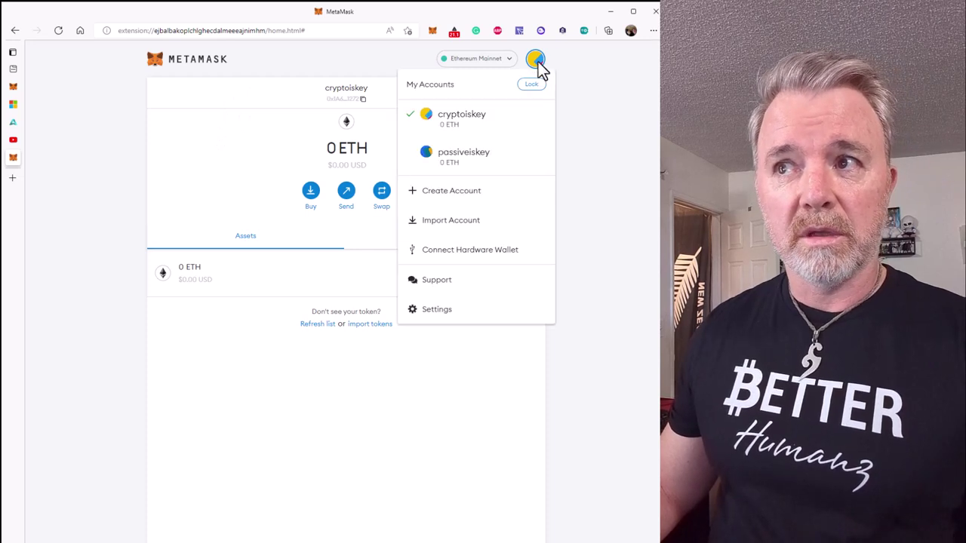
left_click(459, 167)
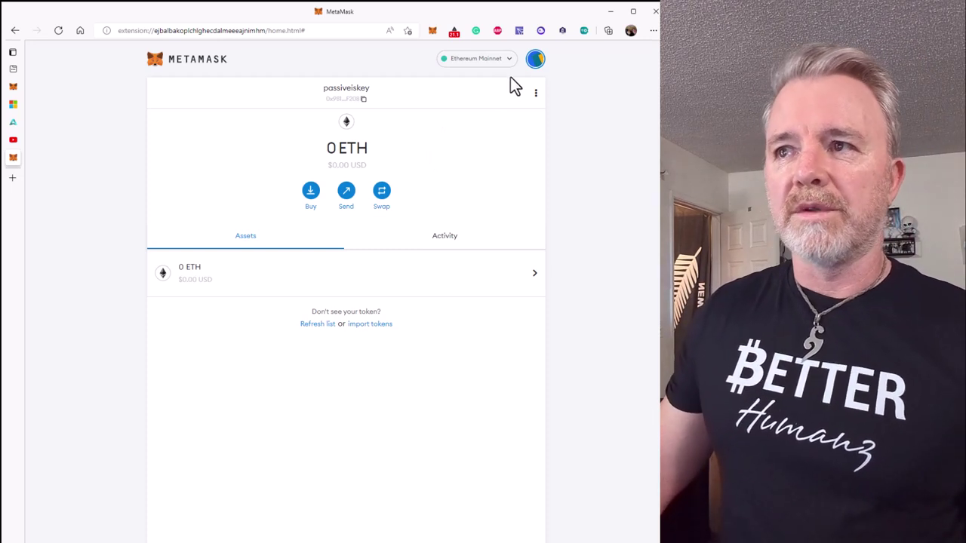
left_click(536, 63)
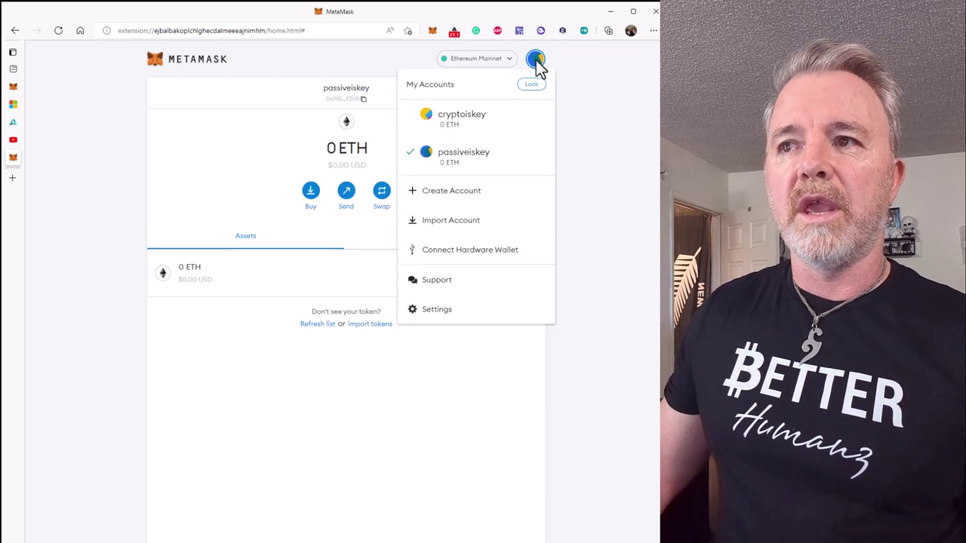
left_click(438, 310)
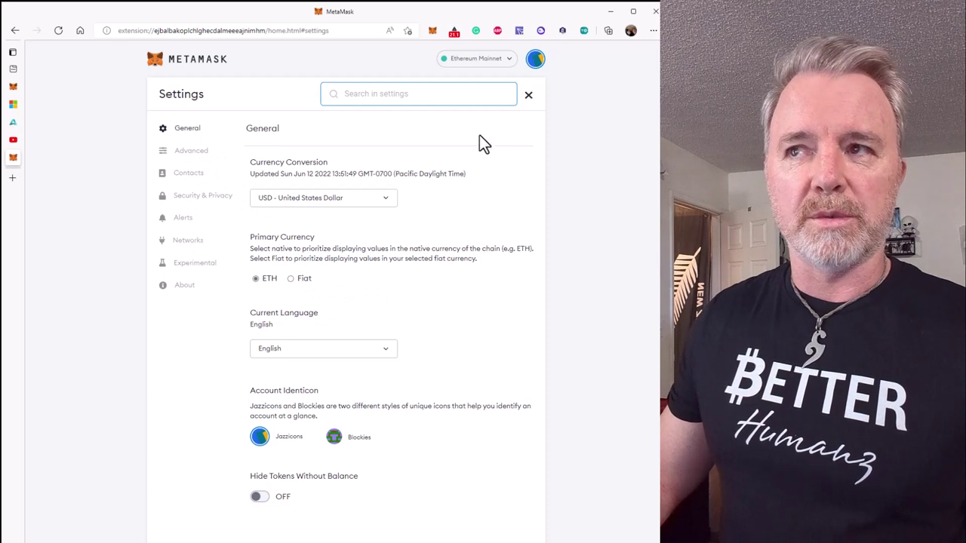
left_click(528, 95)
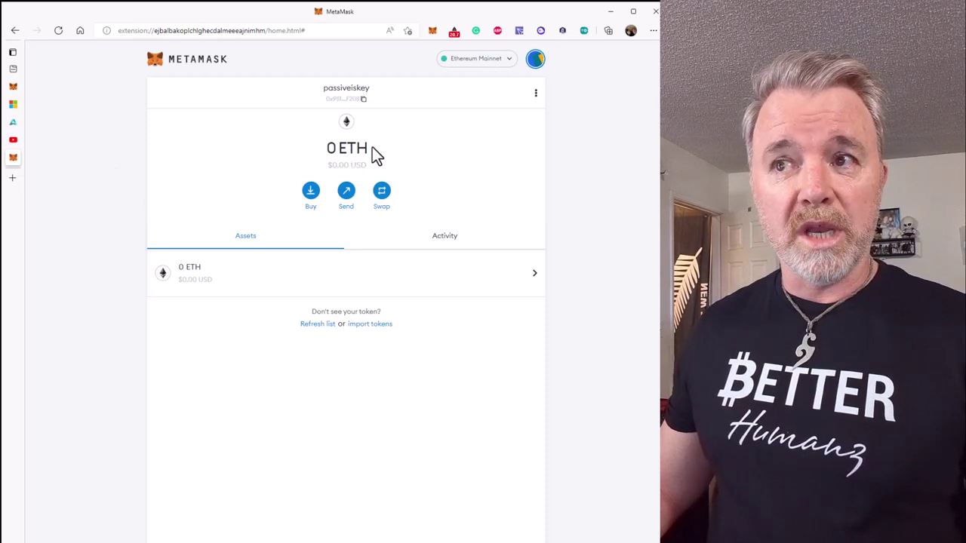
Open a new Edge tab and go to coinmarketcap.com by typing 'coin' in the address bar.
left_click_drag(370, 149, 331, 148)
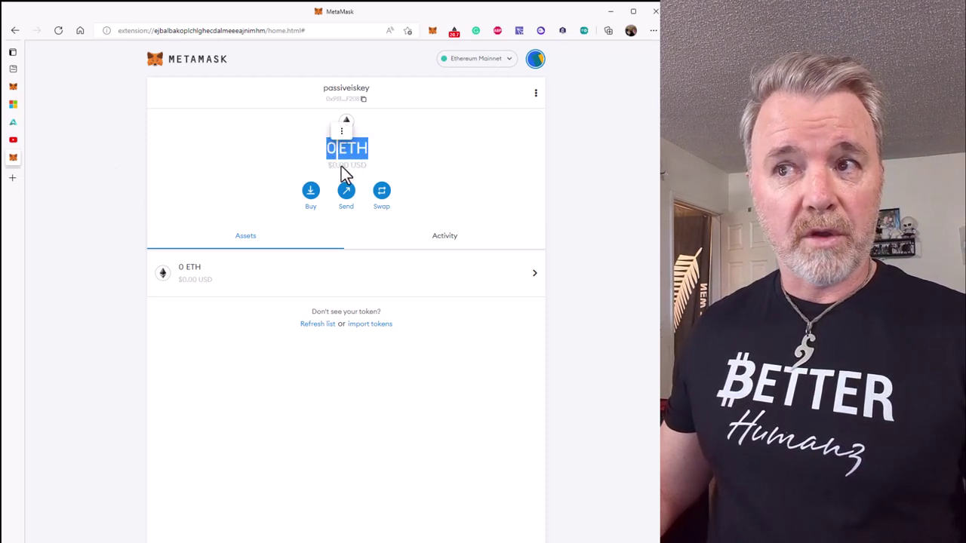
left_click(267, 148)
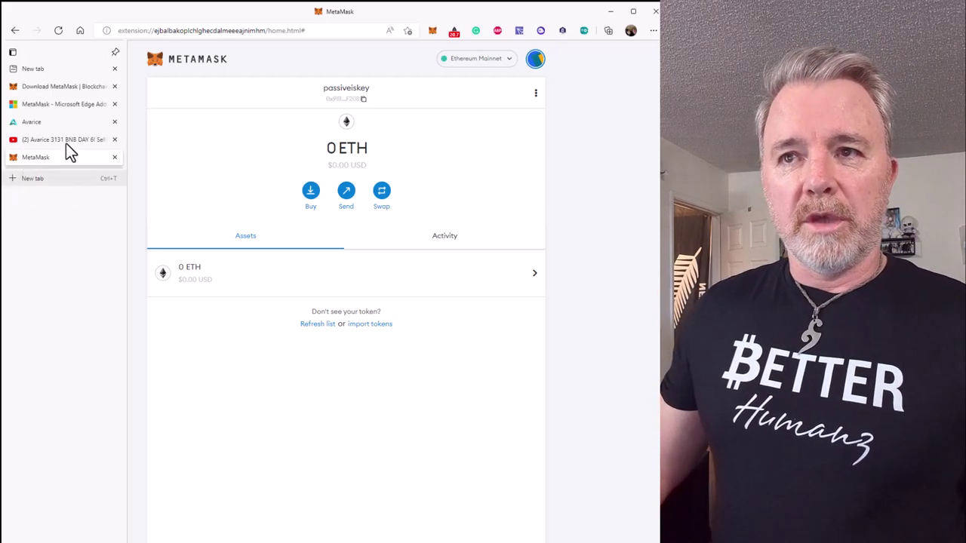
left_click(23, 180)
left_click(174, 30)
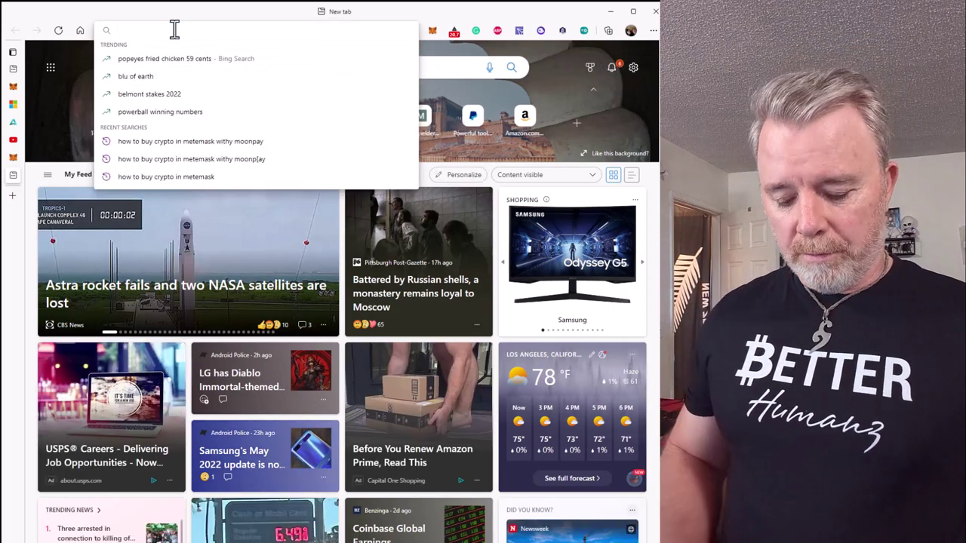
type("coinbase.com/signin")
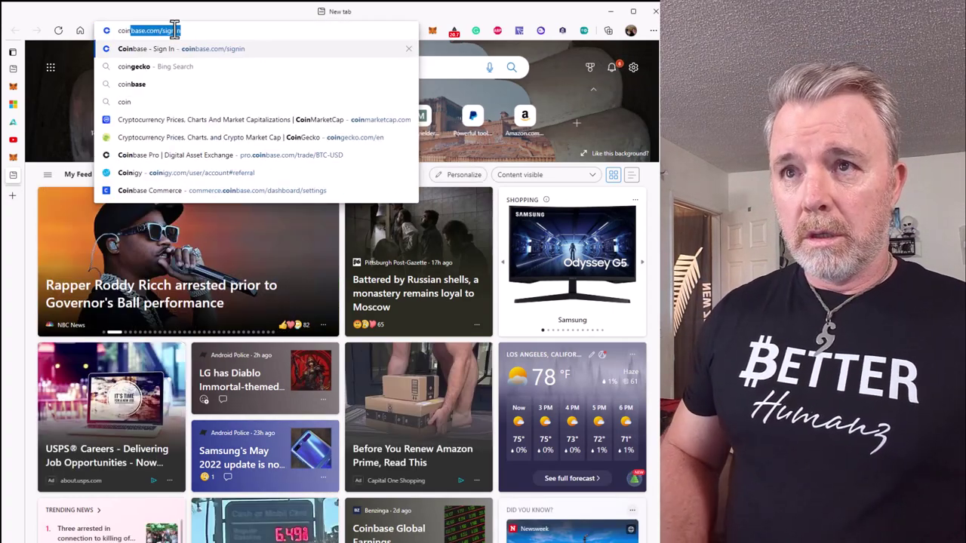
left_click(189, 120)
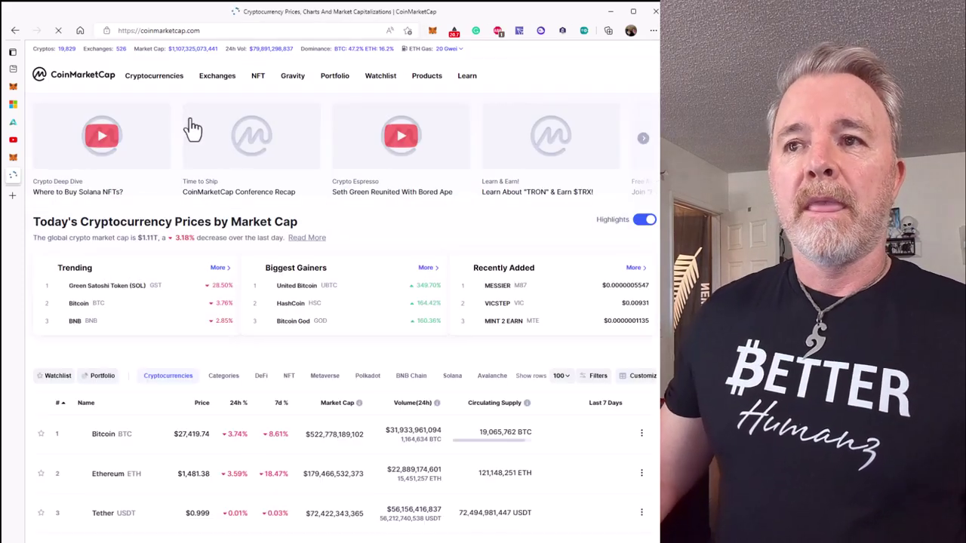
Scroll the CoinMarketCap prices page, glance at both MetaMask tabs, then return to CoinMarketCap.
scroll(320, 216, "down", 2)
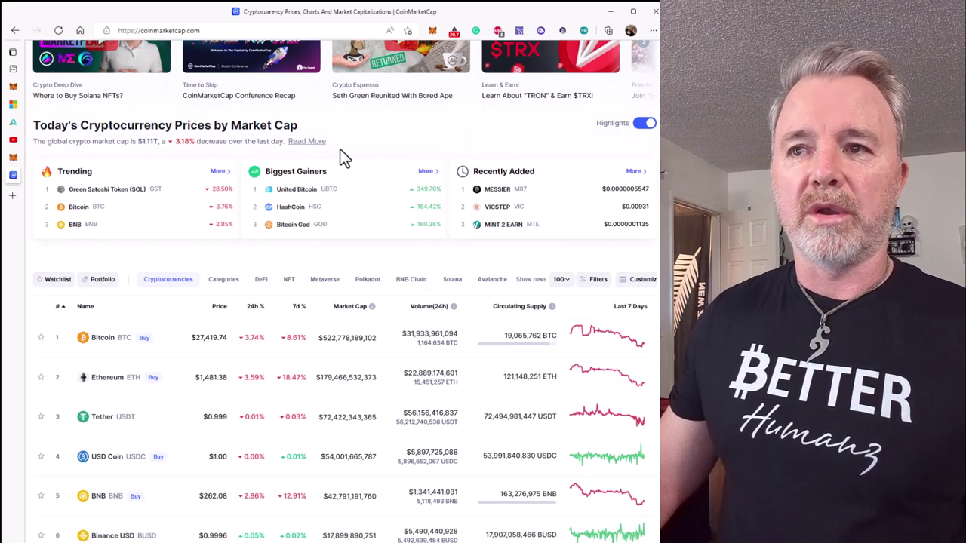
scroll(376, 152, "down", 2)
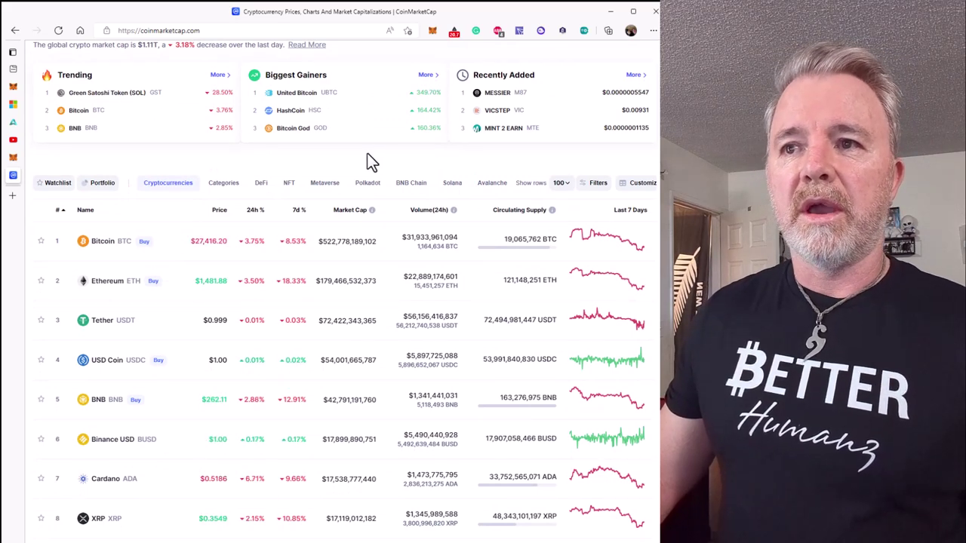
scroll(368, 155, "down", 2)
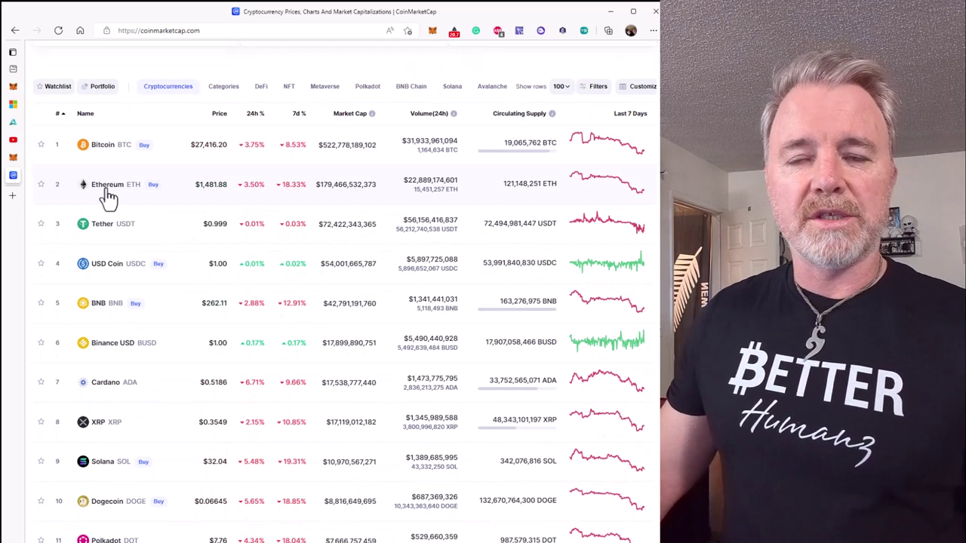
left_click(12, 87)
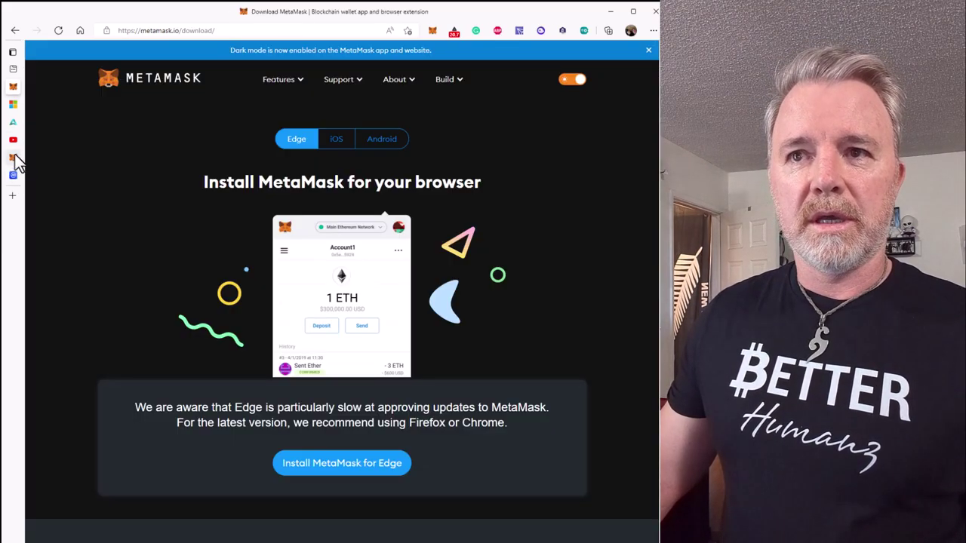
left_click(13, 157)
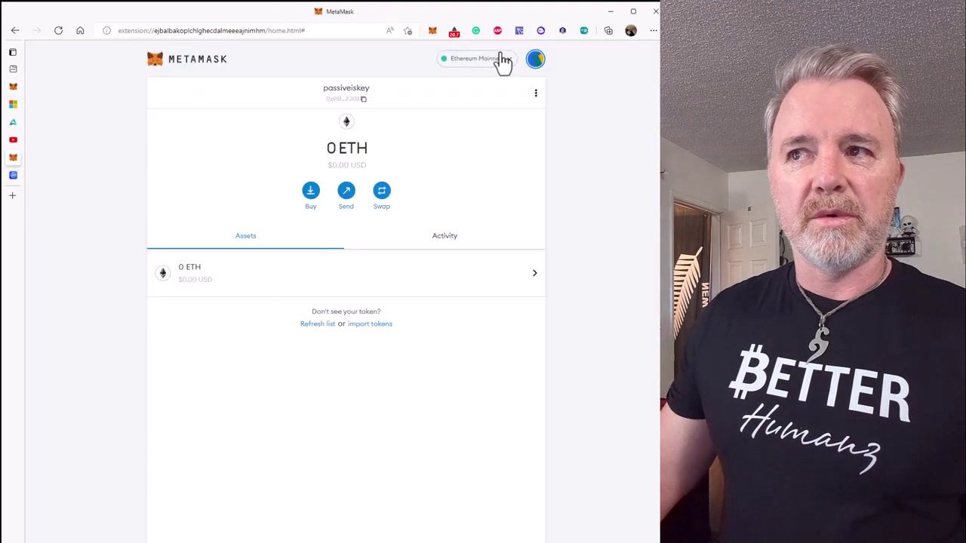
left_click(13, 175)
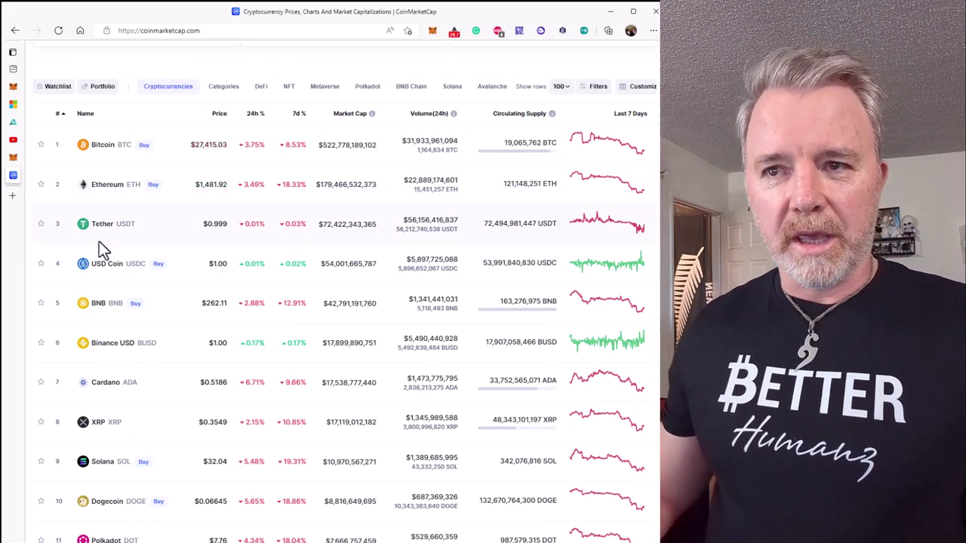
Scroll CoinMarketCap's ranking table down and back up to locate BNB at rank 5.
scroll(143, 330, "down", 2)
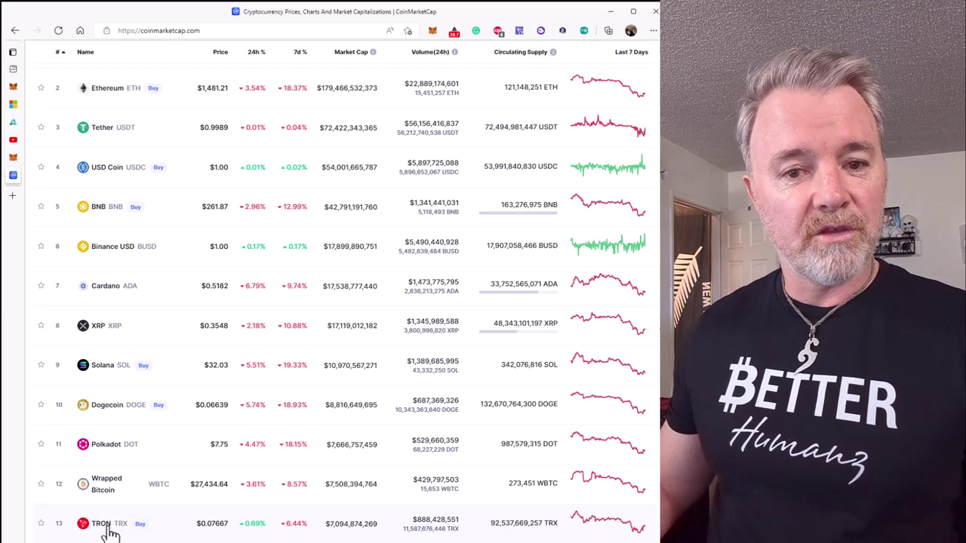
scroll(106, 528, "down", 3)
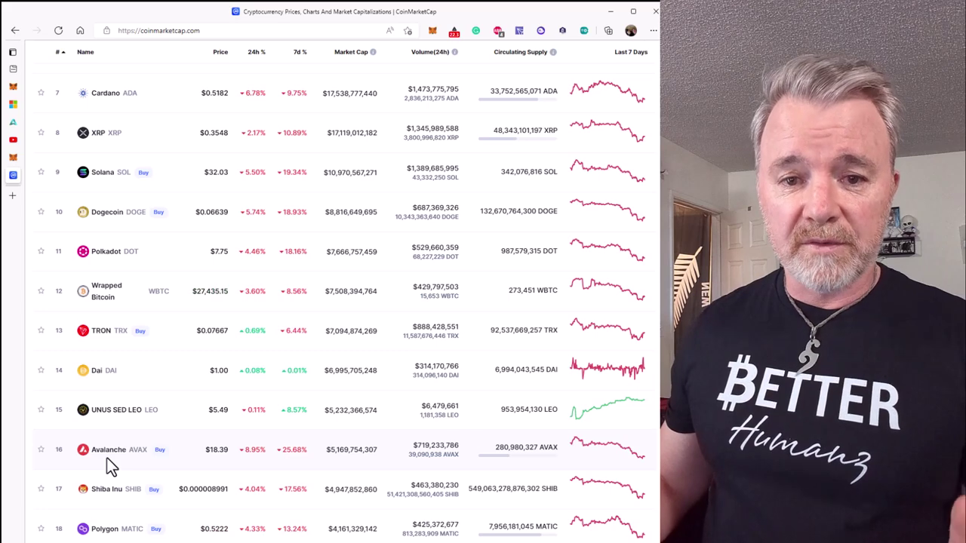
scroll(107, 459, "up", 1)
scroll(106, 464, "up", 2)
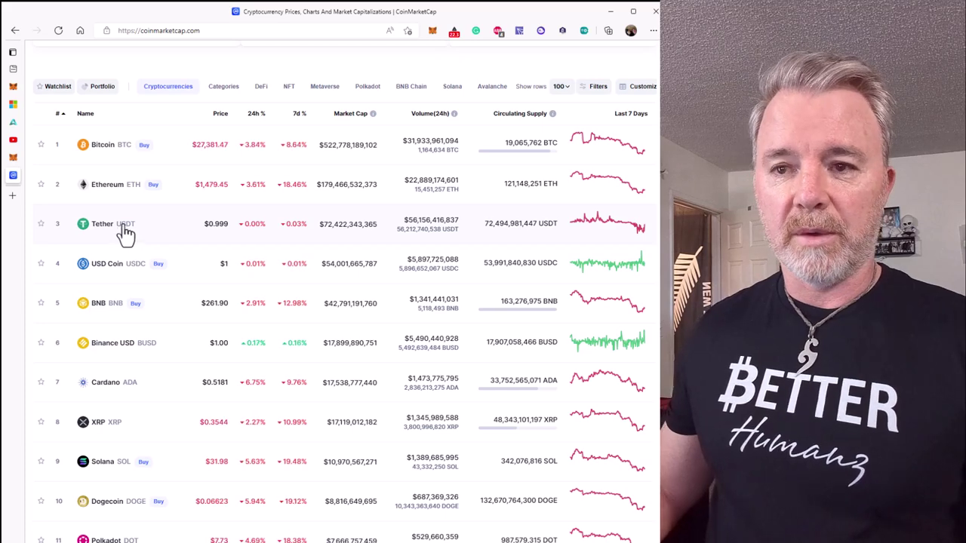
Open BNB's CoinMarketCap page, then switch to the MetaMask wallet tab showing 0 ETH.
left_click(100, 308)
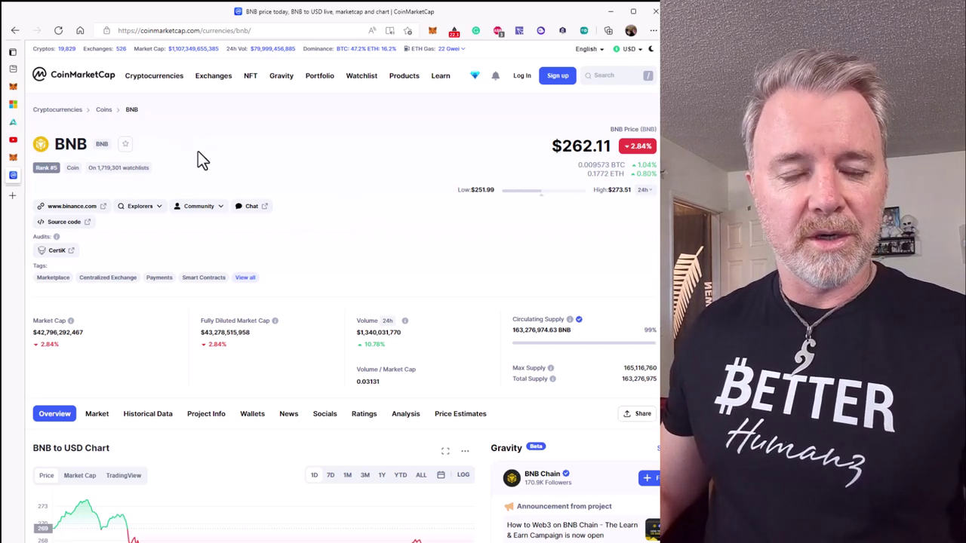
left_click(16, 159)
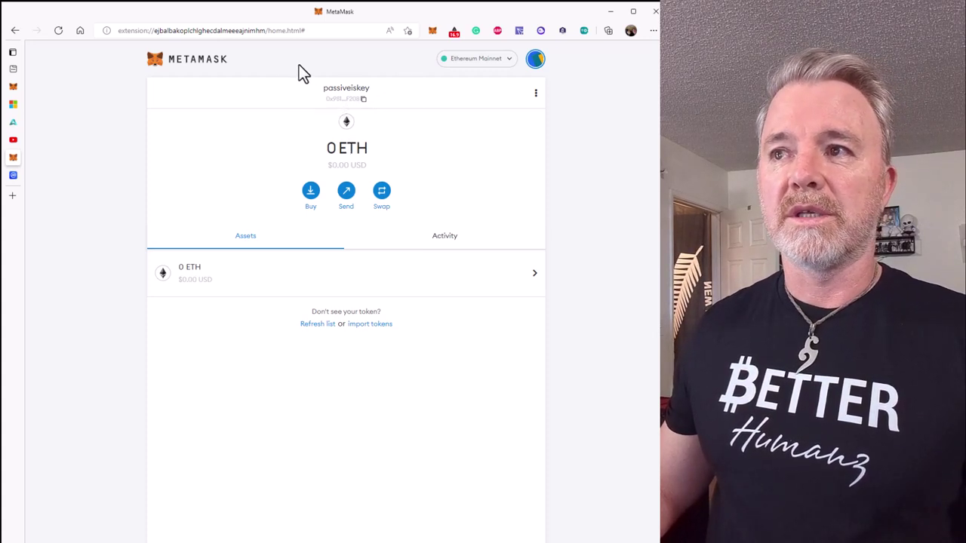
Open MetaMask's empty 'Add a network' form from the Ethereum Mainnet network selector.
left_click(486, 69)
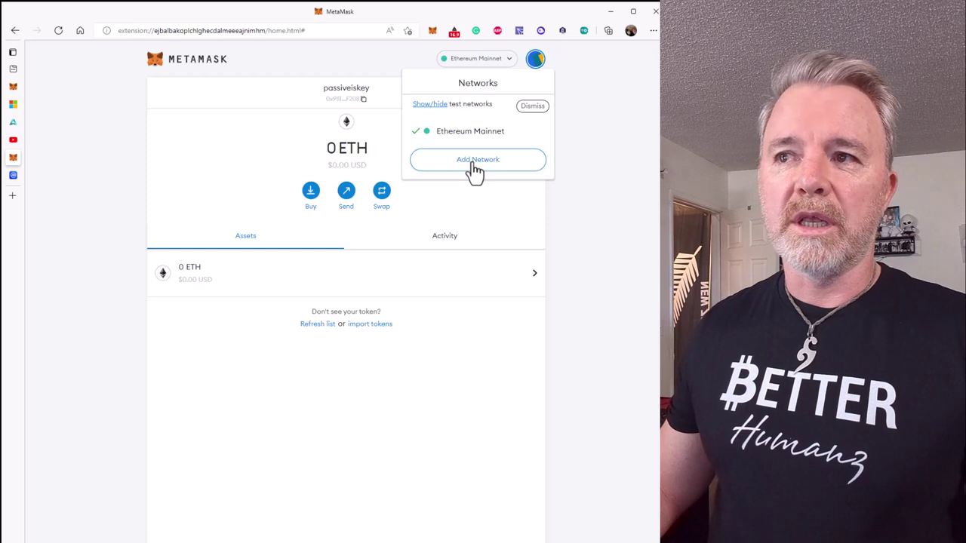
left_click(475, 167)
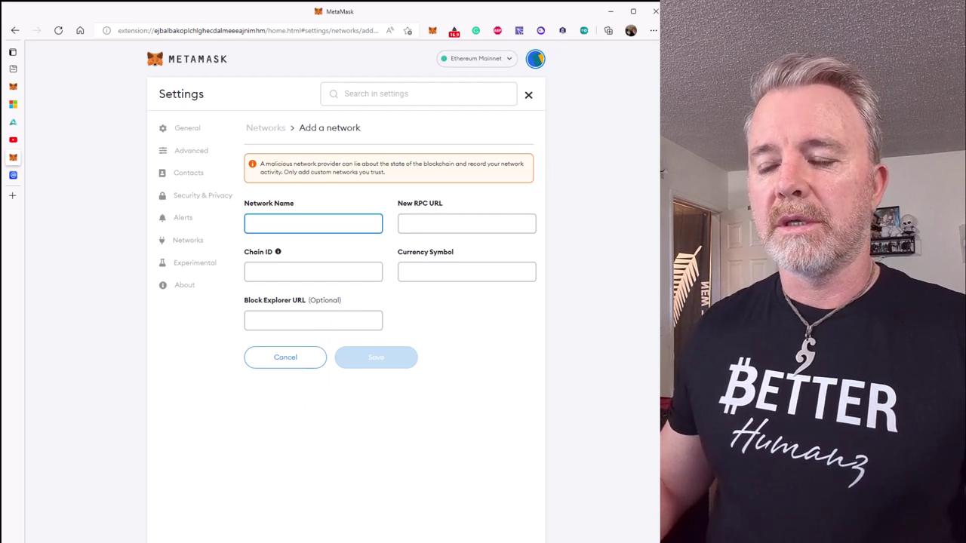
left_click_drag(500, 149, 473, 158)
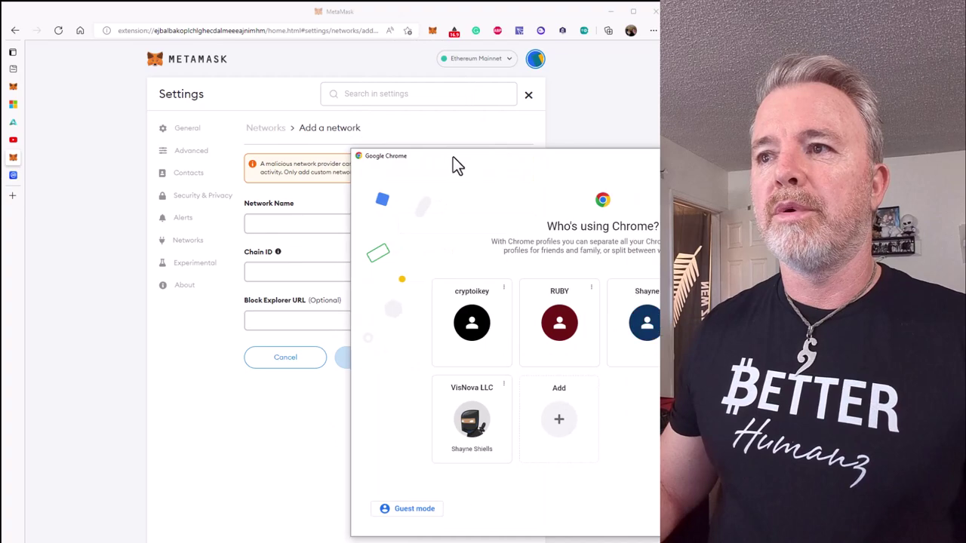
left_click(841, 155)
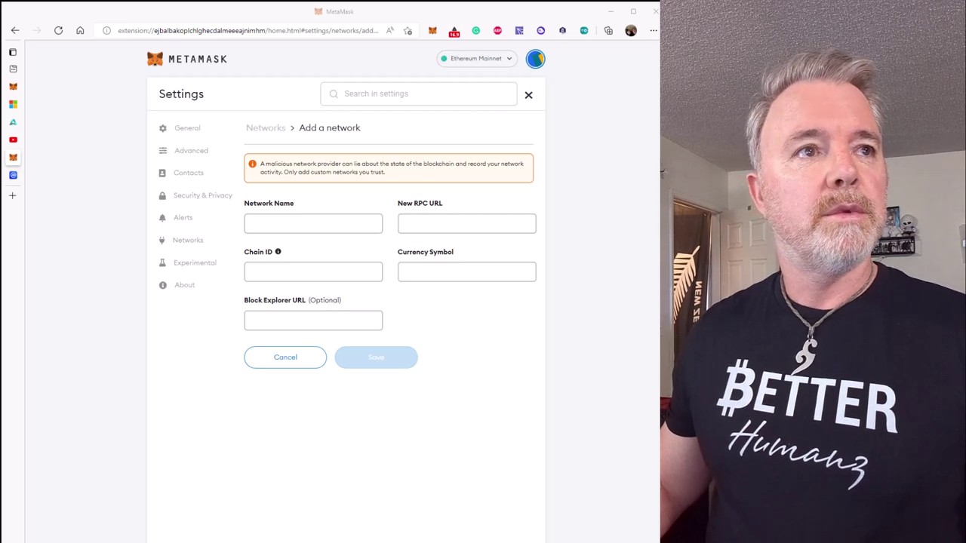
left_click_drag(0, 101, 218, 17)
left_click_drag(629, 67, 656, 71)
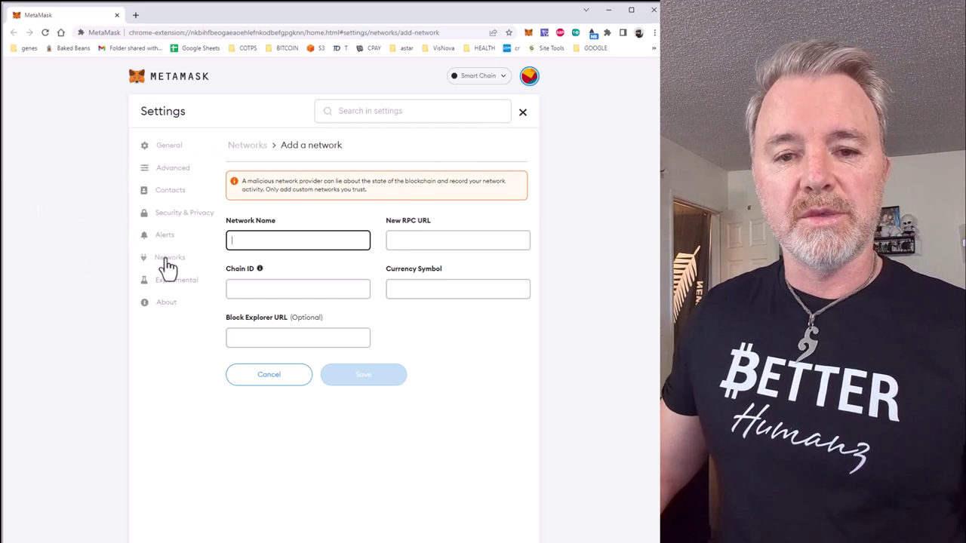
Display Smart Chain's saved settings (chain ID 56, BNB) in Chrome beside Edge's empty form.
left_click(489, 77)
left_click(37, 181)
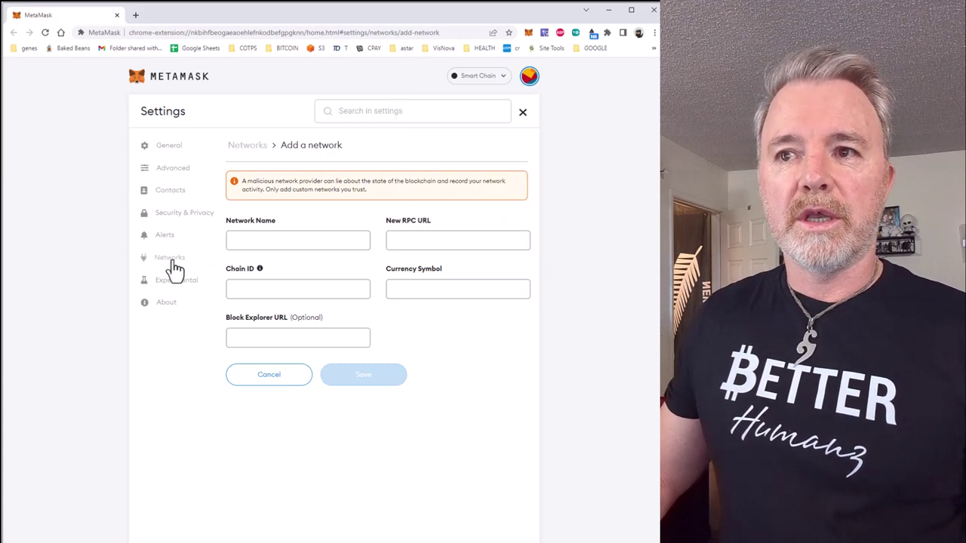
left_click(173, 264)
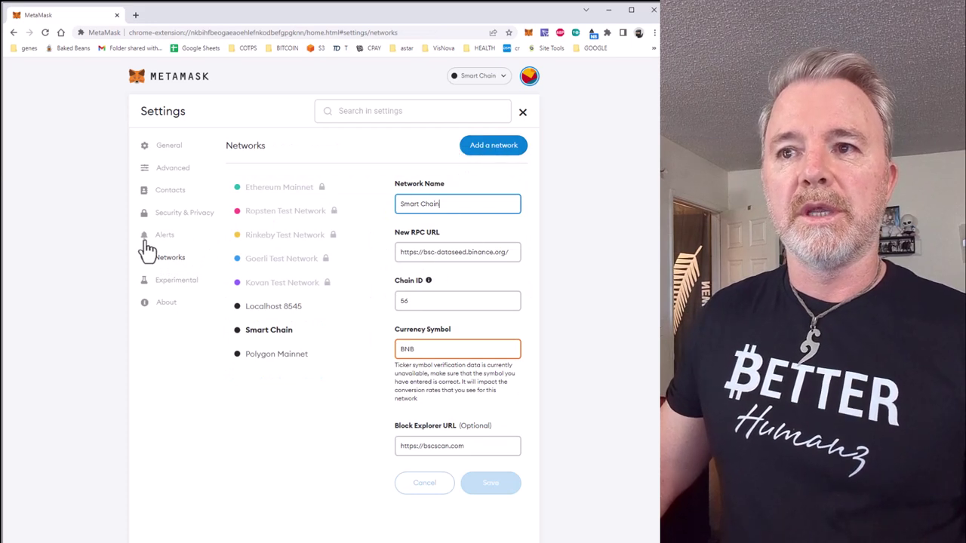
left_click(278, 338)
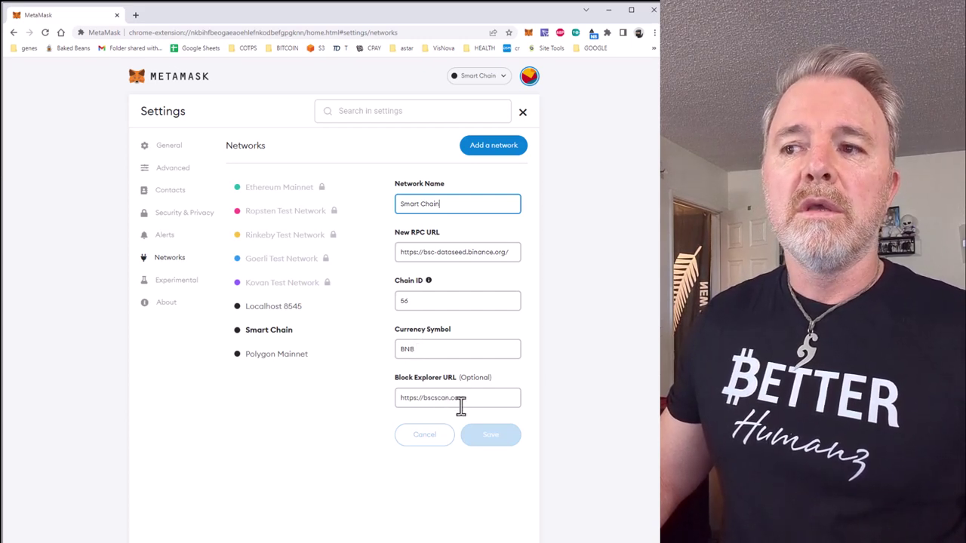
left_click_drag(478, 395, 397, 398)
left_click(331, 406)
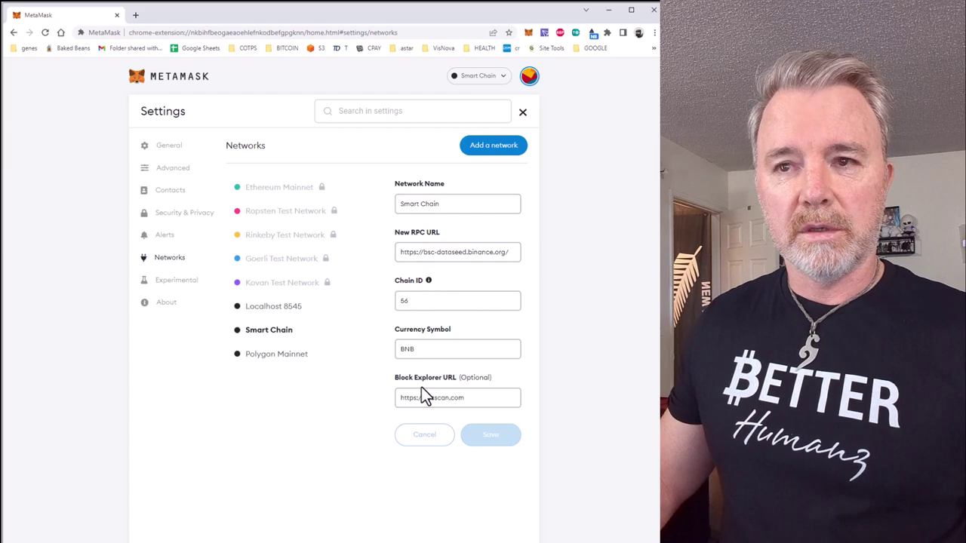
left_click_drag(358, 22, 965, 22)
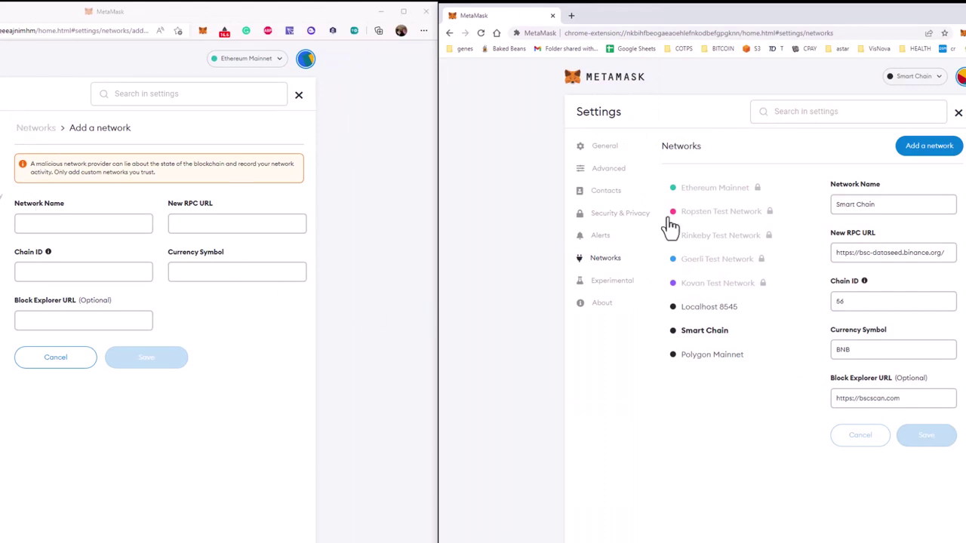
Copy the Smart Chain network name and RPC URL from Chrome into Edge's new network form.
left_click_drag(895, 208, 830, 208)
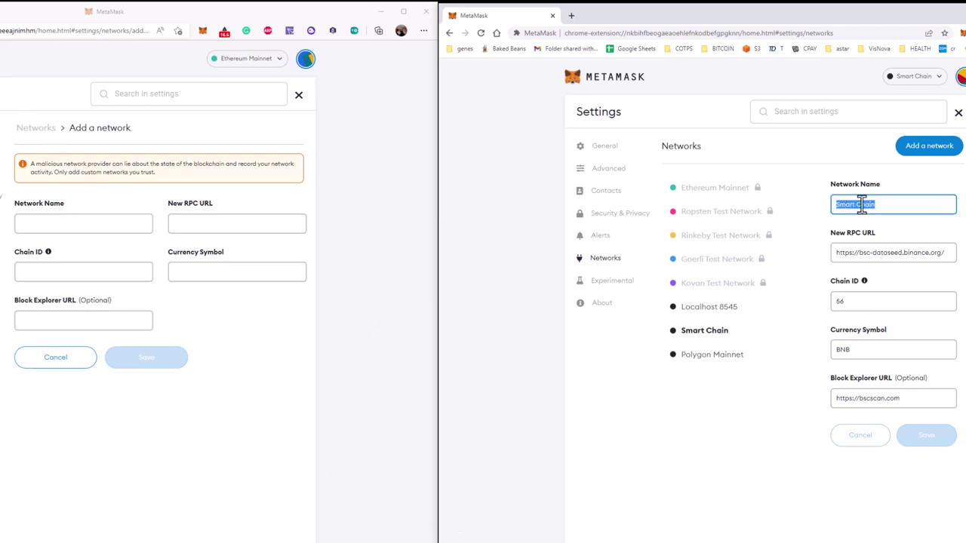
right_click(861, 208)
left_click(891, 243)
left_click(61, 225)
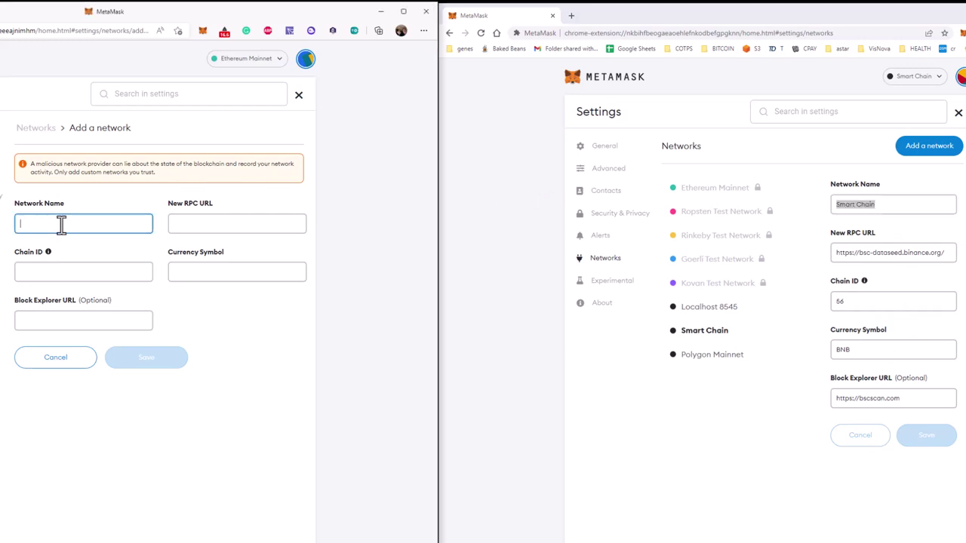
key("ctrl+v")
left_click_drag(946, 251, 834, 253)
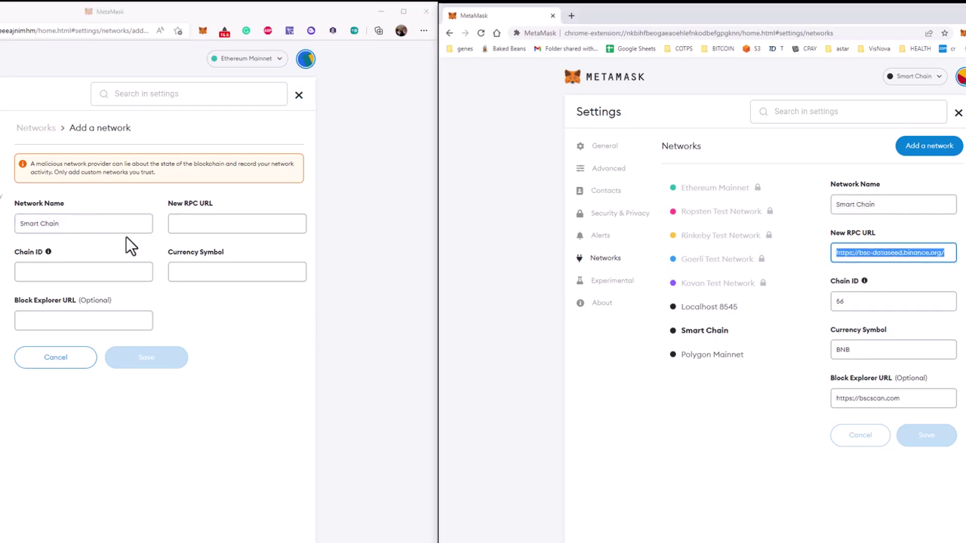
left_click(208, 226)
key("ctrl+v")
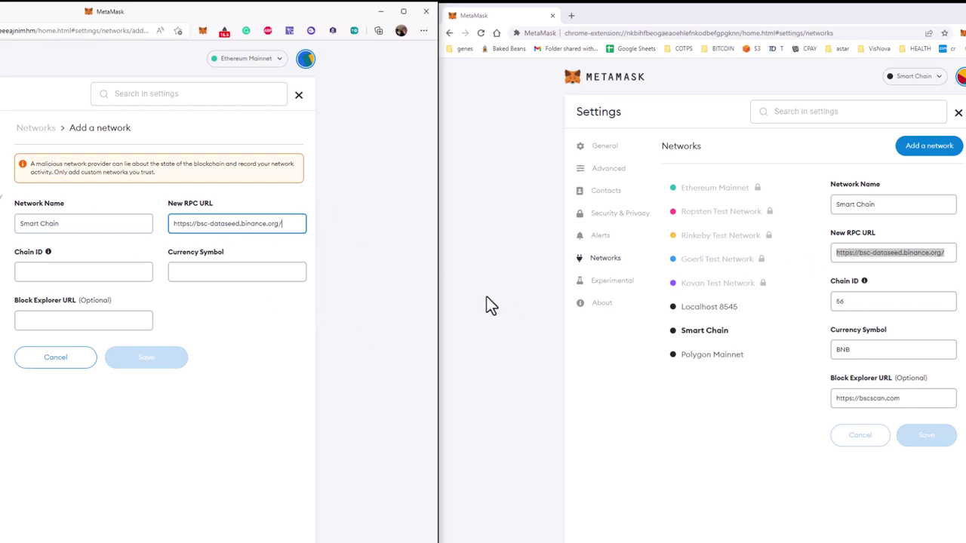
Enter chain ID 56 and currency symbol BNB.
left_click(69, 272)
type("56")
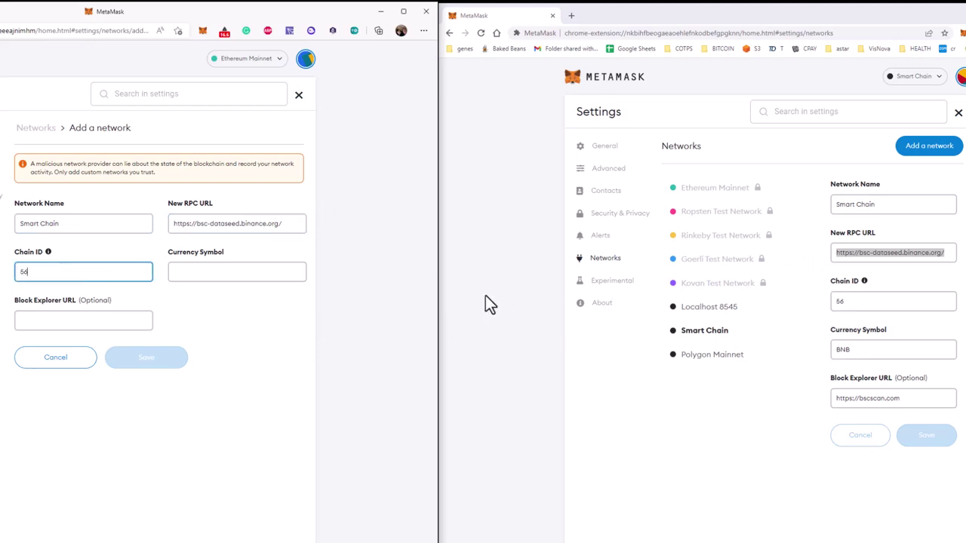
left_click(207, 272)
type("BNB")
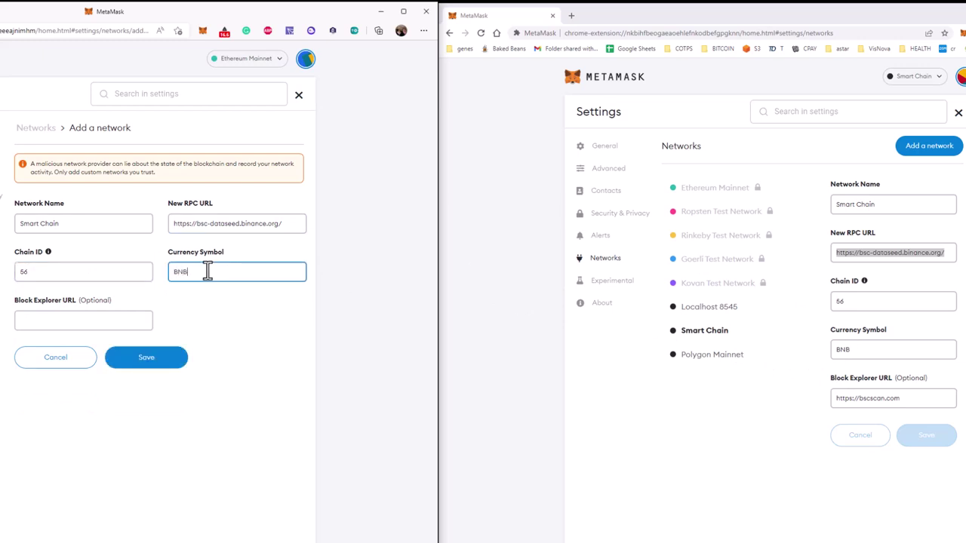
Paste Smart Chain's block explorer URL from Chrome and save the network.
left_click_drag(901, 398, 831, 398)
right_click(864, 400)
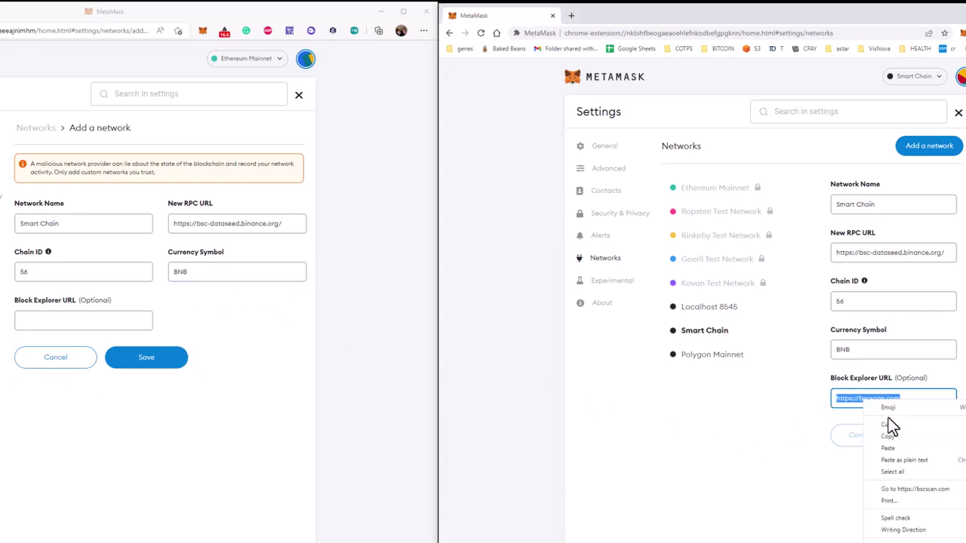
left_click(886, 442)
left_click(84, 322)
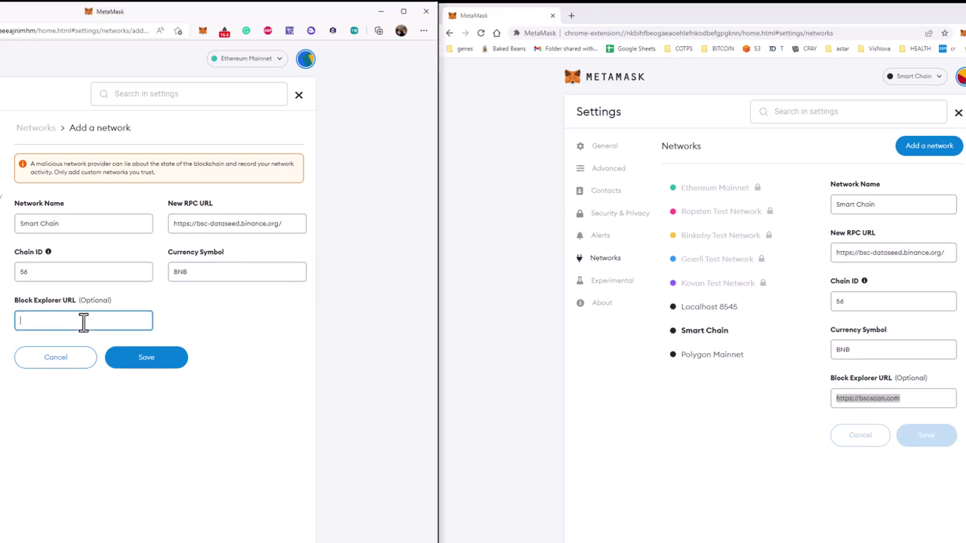
key("ctrl+v")
left_click(148, 359)
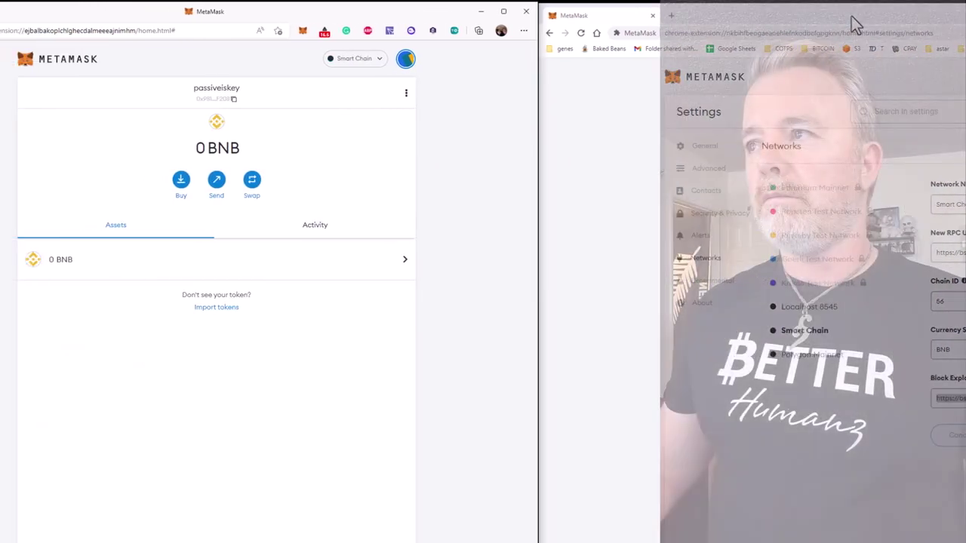
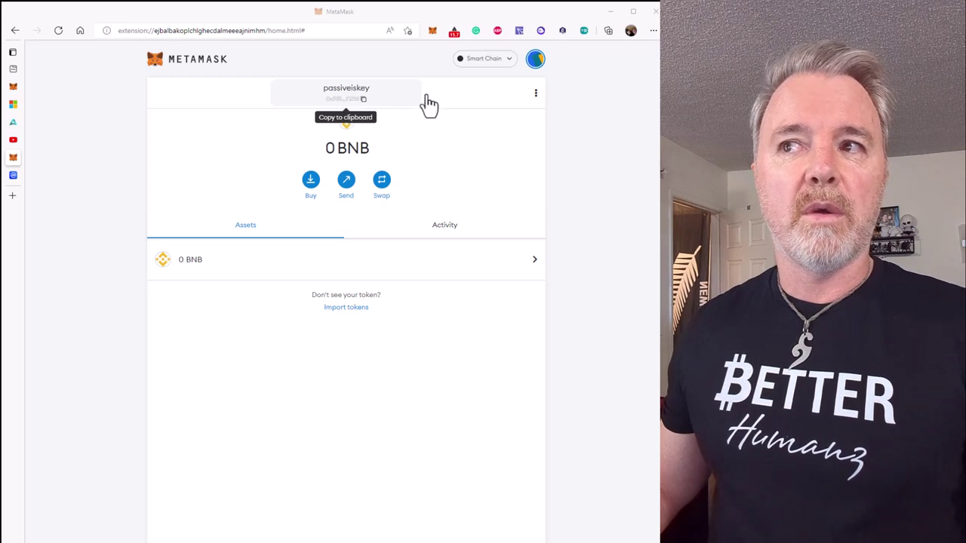
Switch the wallet to Ethereum Mainnet and then back to Smart Chain.
left_click(491, 60)
left_click(462, 131)
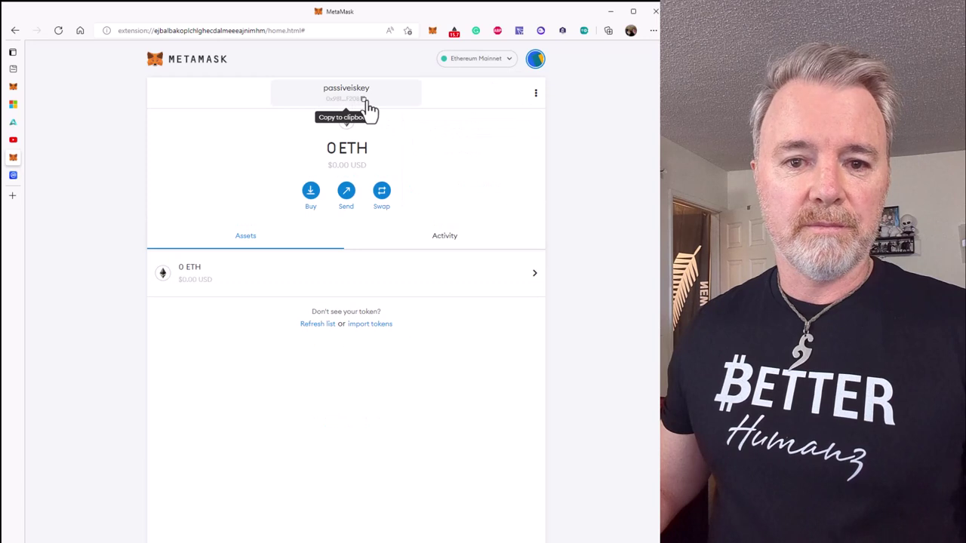
left_click(485, 64)
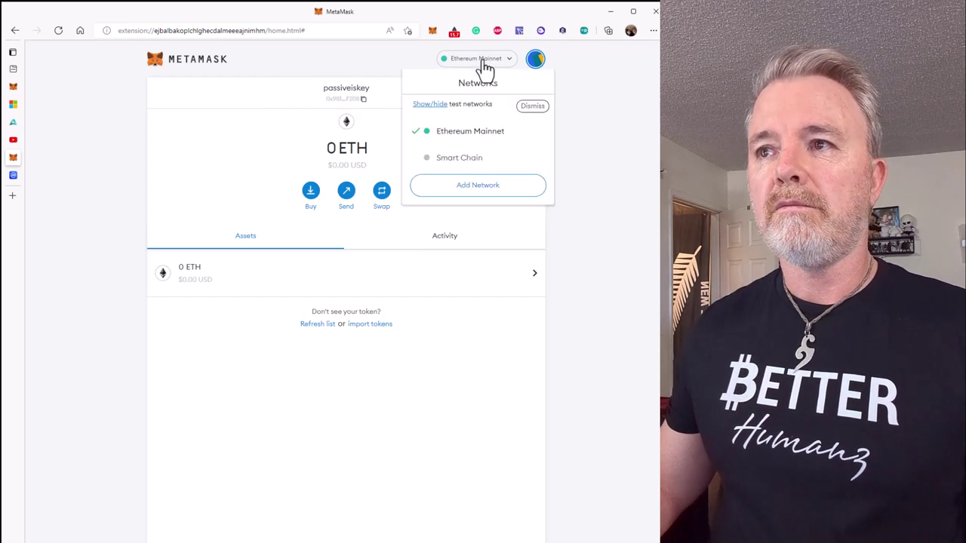
left_click(453, 160)
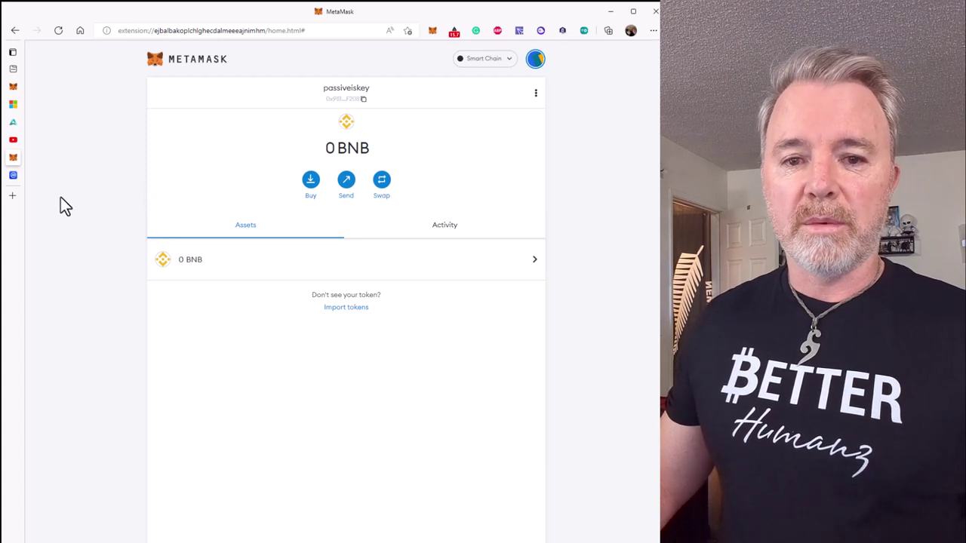
Open the Deposit BNB options and choose to buy BNB through MoonPay.
mouse_move(40, 197)
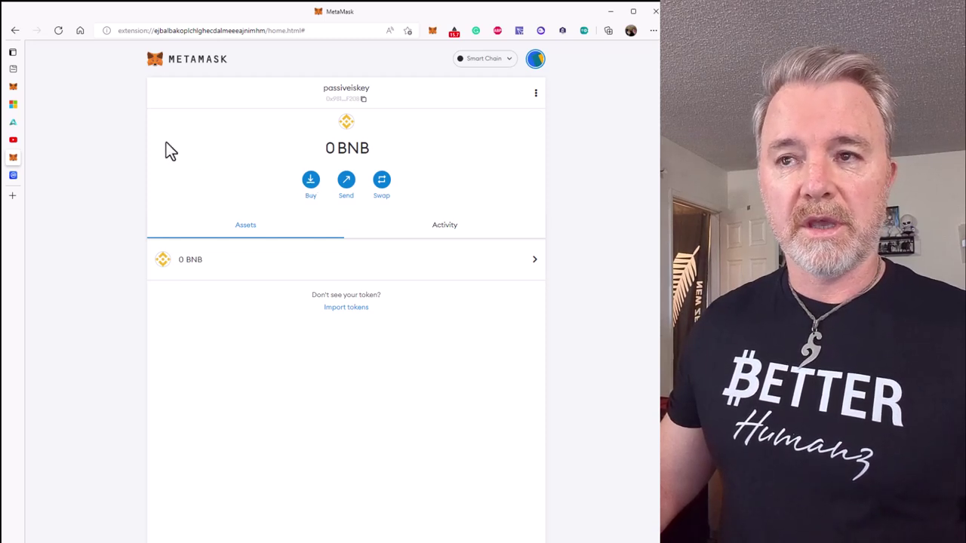
left_click(311, 185)
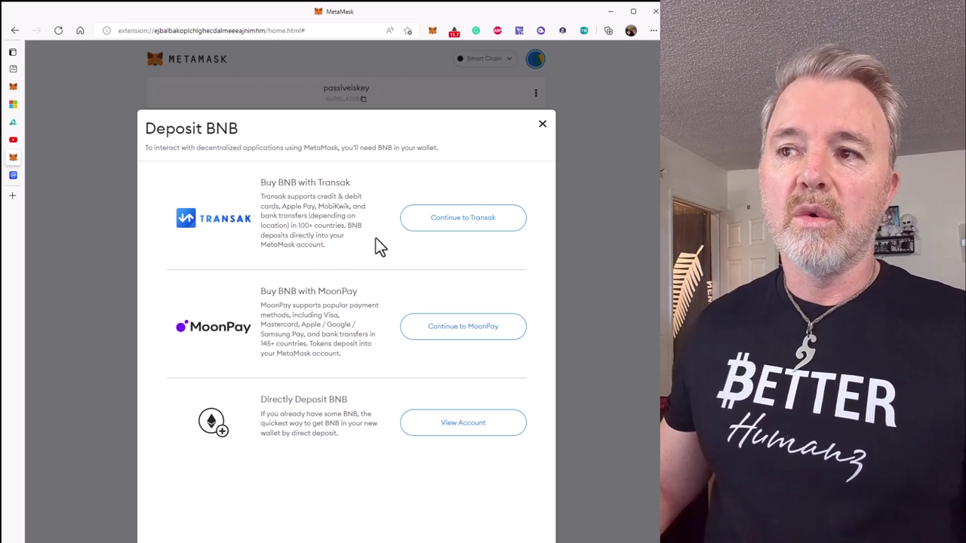
left_click(542, 124)
left_click(311, 182)
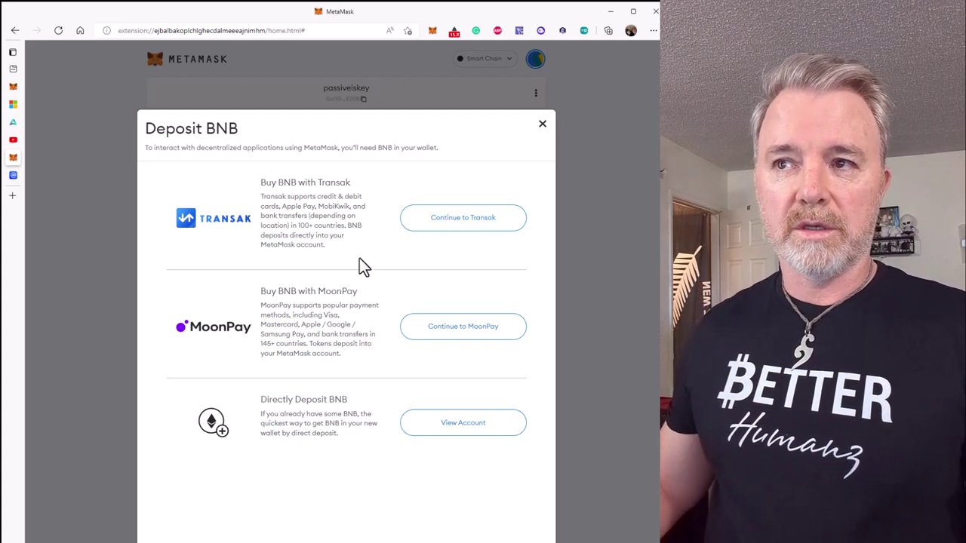
left_click(449, 336)
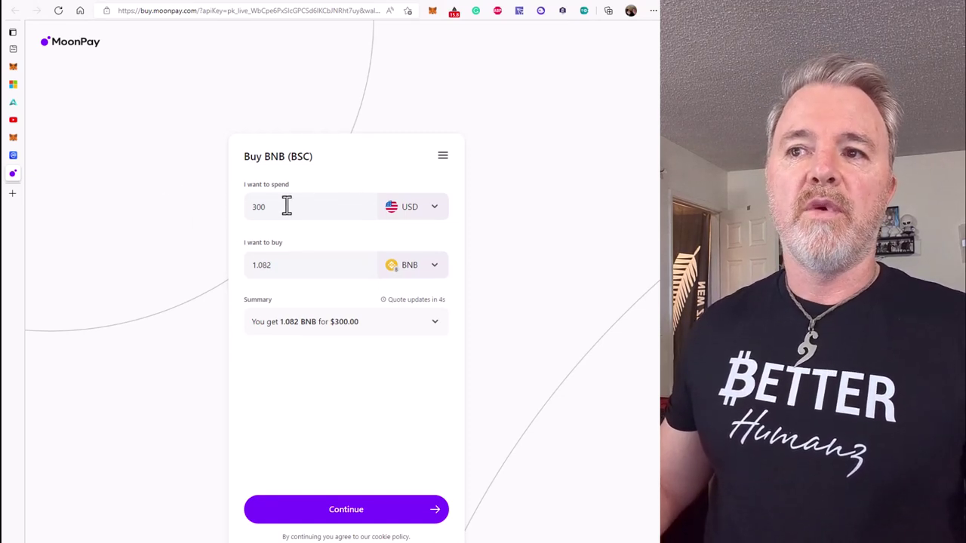
Set the MoonPay order to spend 100 USD on BNB (0.351 BNB) and continue to the wallet address step.
left_click_drag(284, 212, 246, 206)
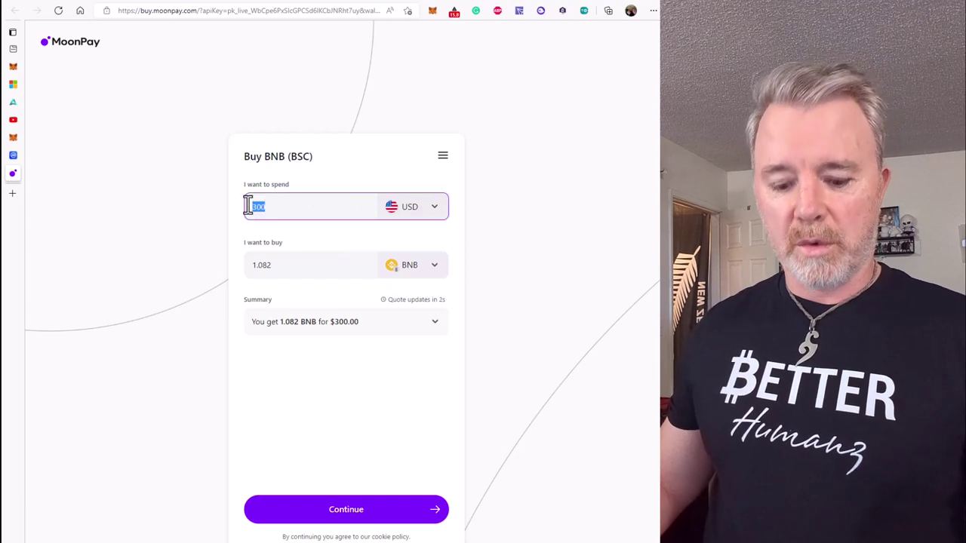
type("100")
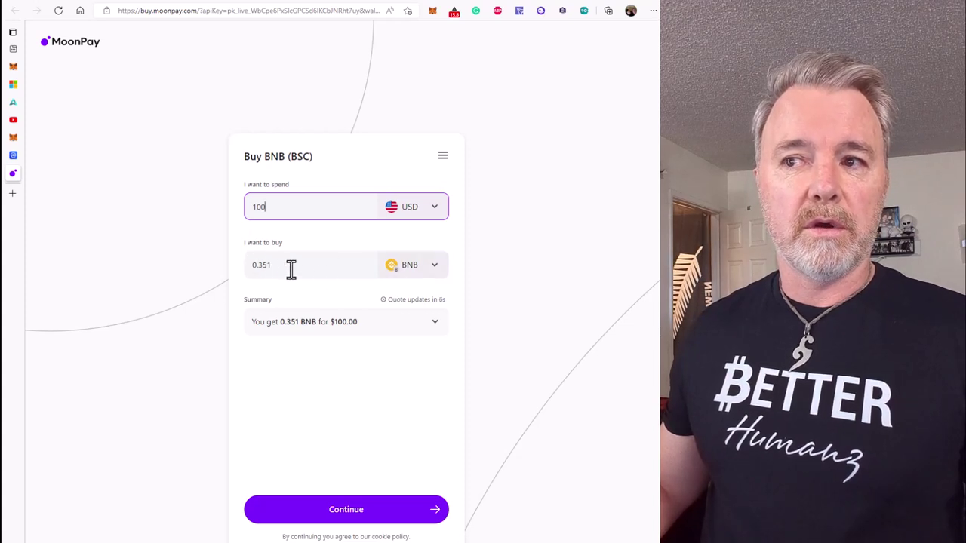
left_click(433, 273)
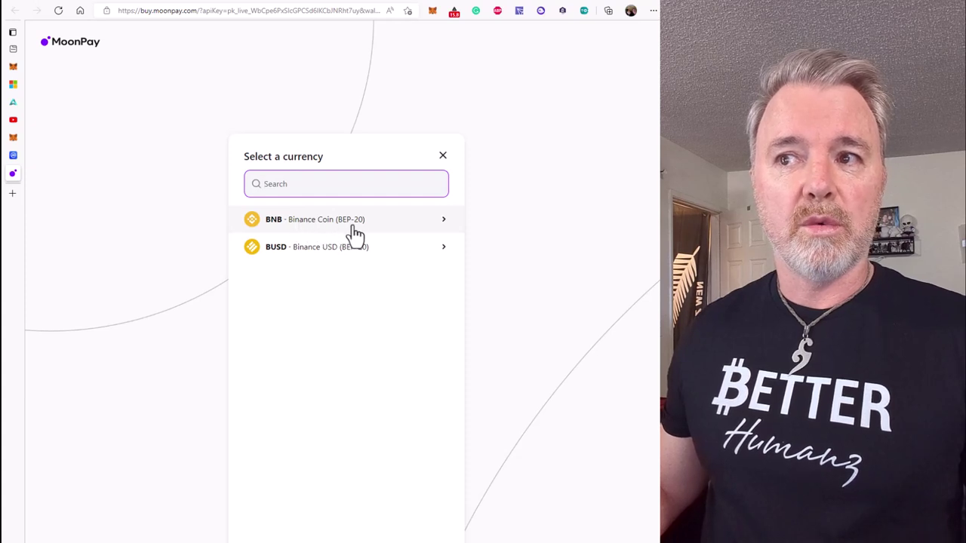
left_click(309, 226)
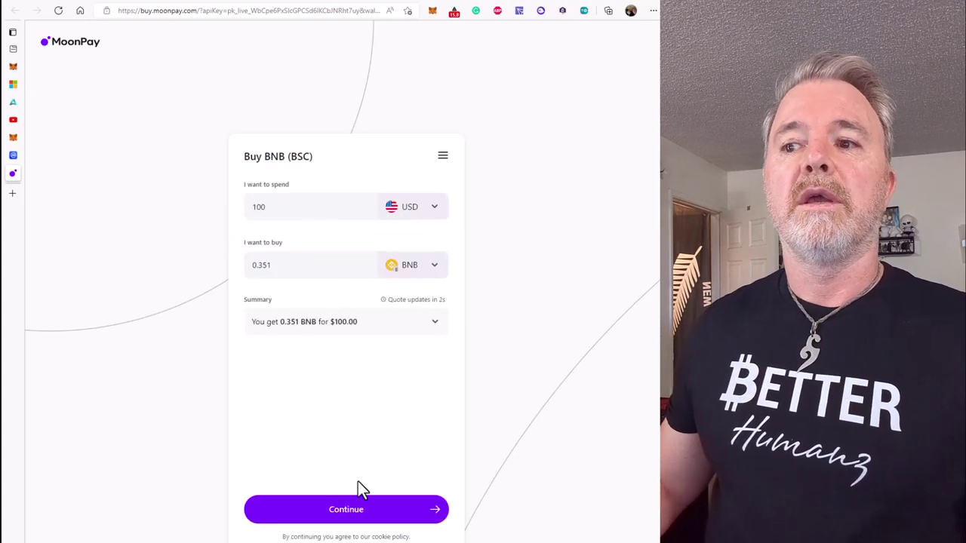
left_click(347, 510)
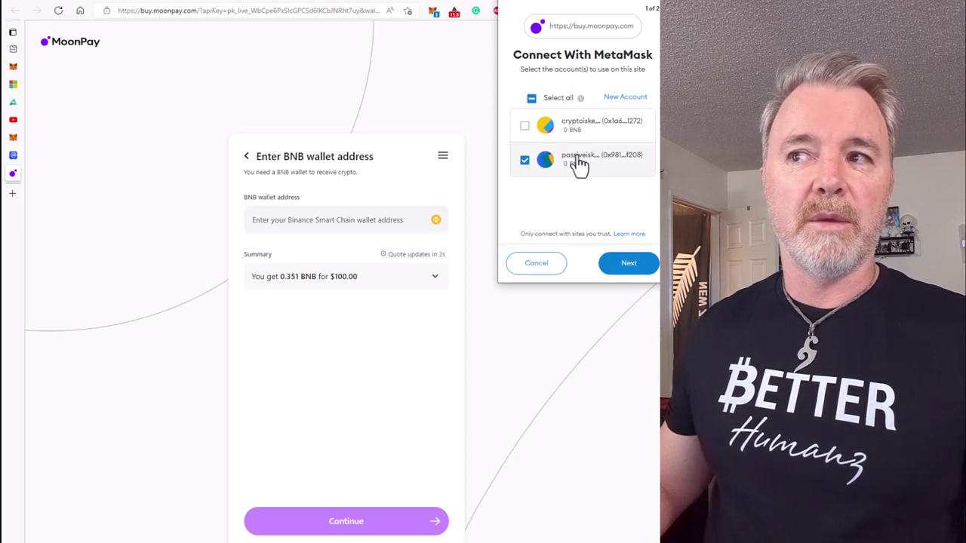
Connect the MetaMask account to autofill the BNB wallet address, then continue to the email step.
left_click(629, 266)
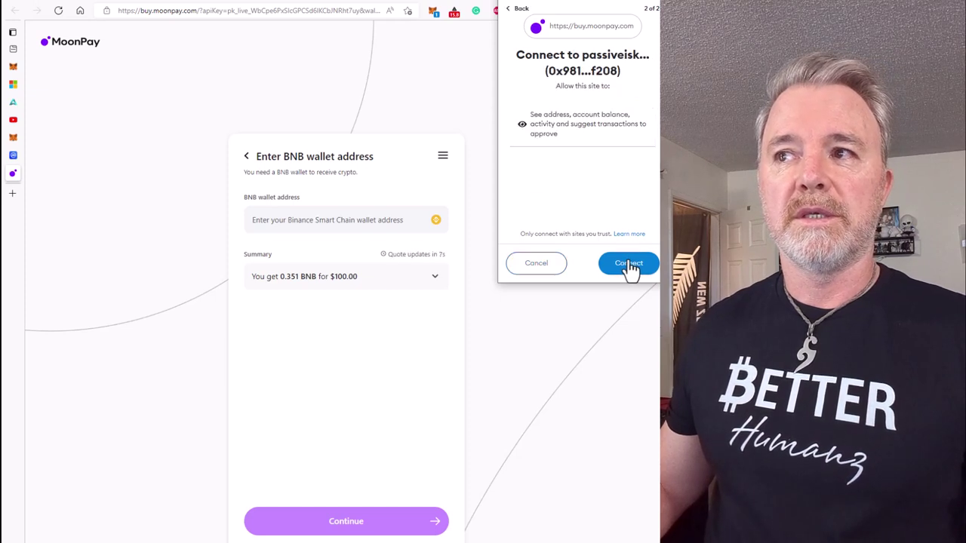
left_click(629, 266)
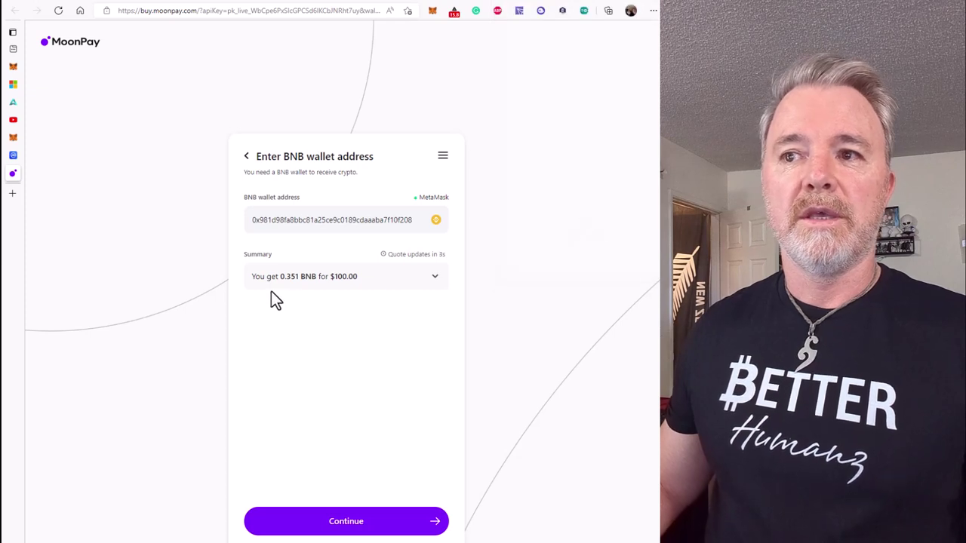
left_click(341, 524)
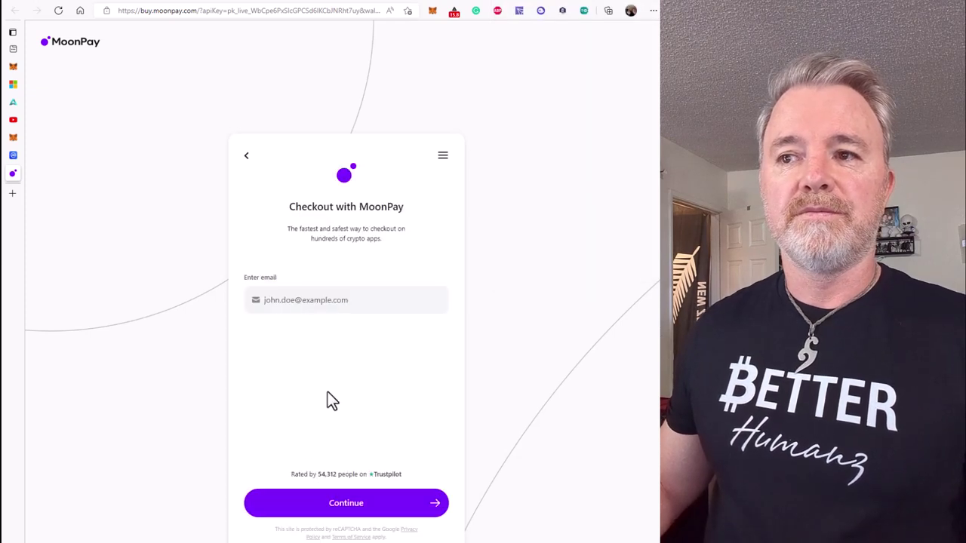
Fill in the saved account e-mail address and submit it to request a verification code.
left_click(355, 300)
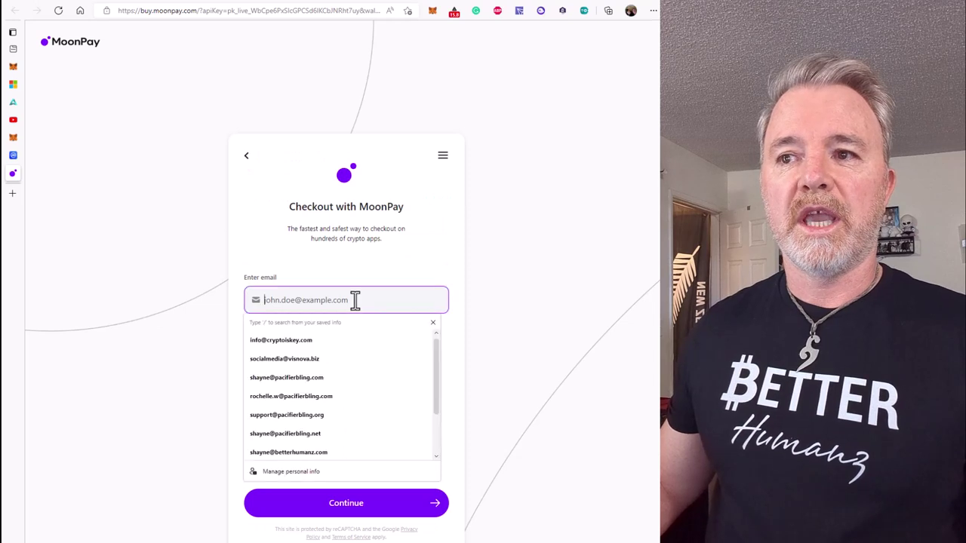
left_click(313, 339)
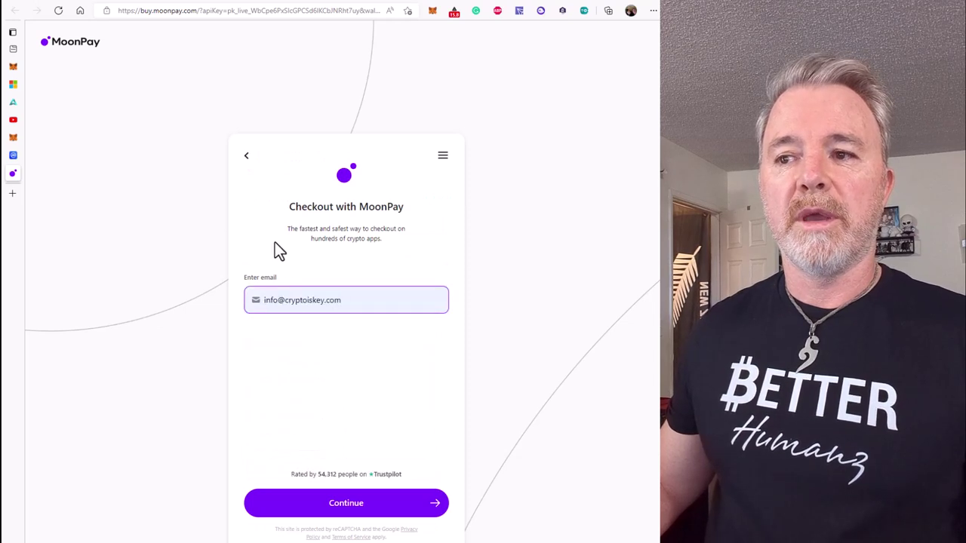
left_click(323, 505)
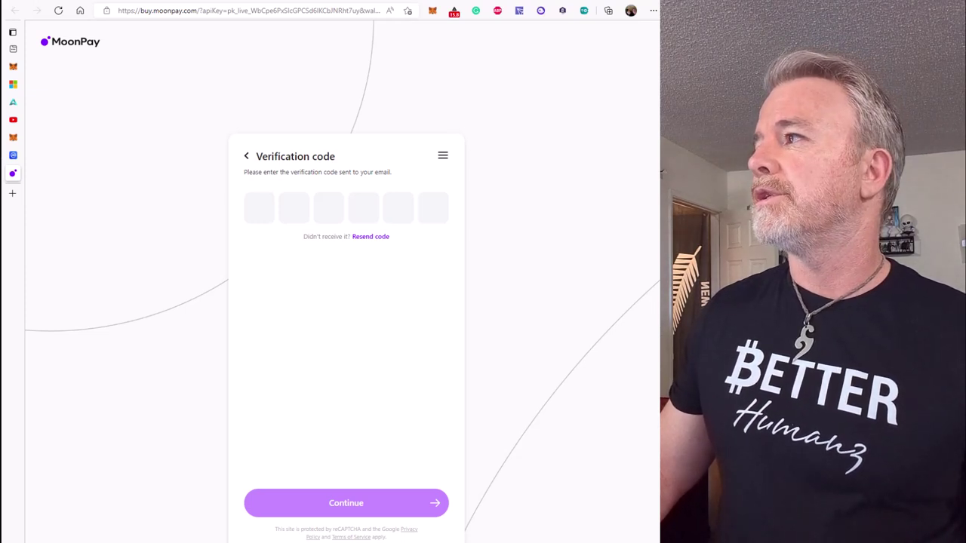
Paste the emailed six-digit verification code into the code boxes.
left_click(257, 205)
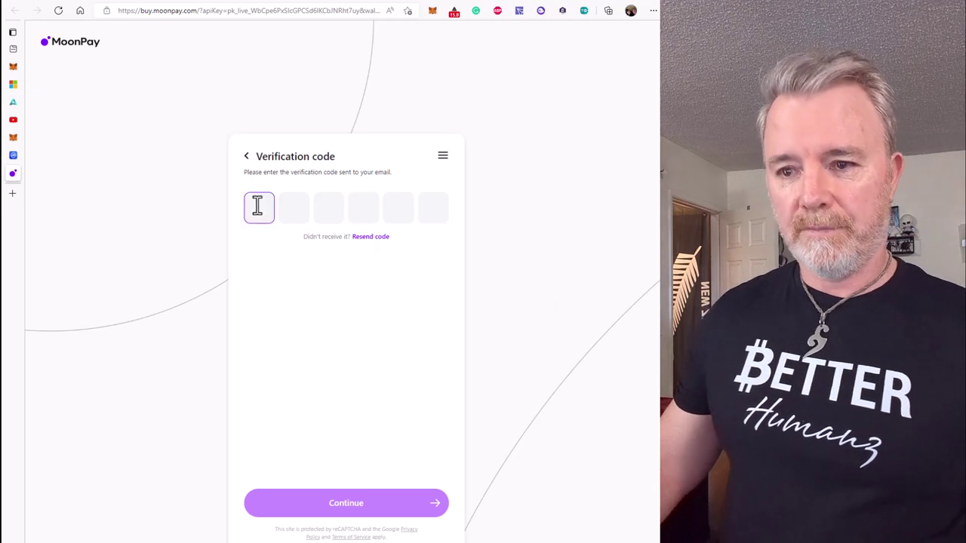
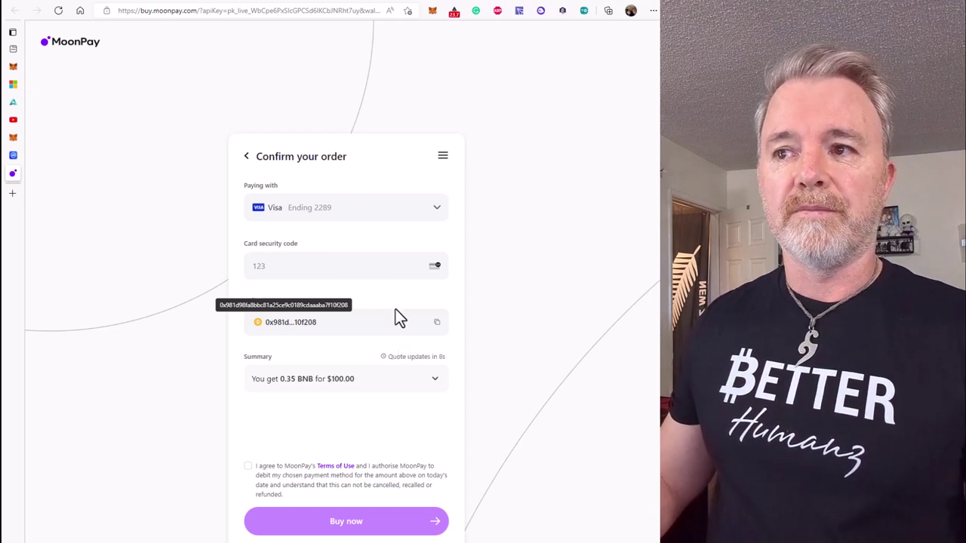
Enter the card security code, accept the terms of use, and place the $100 order for 0.35 BNB.
left_click(281, 269)
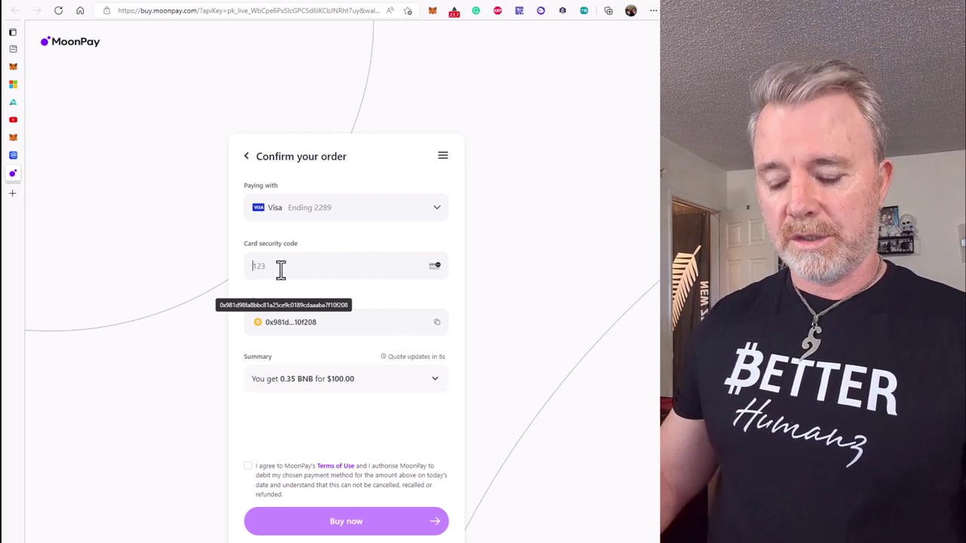
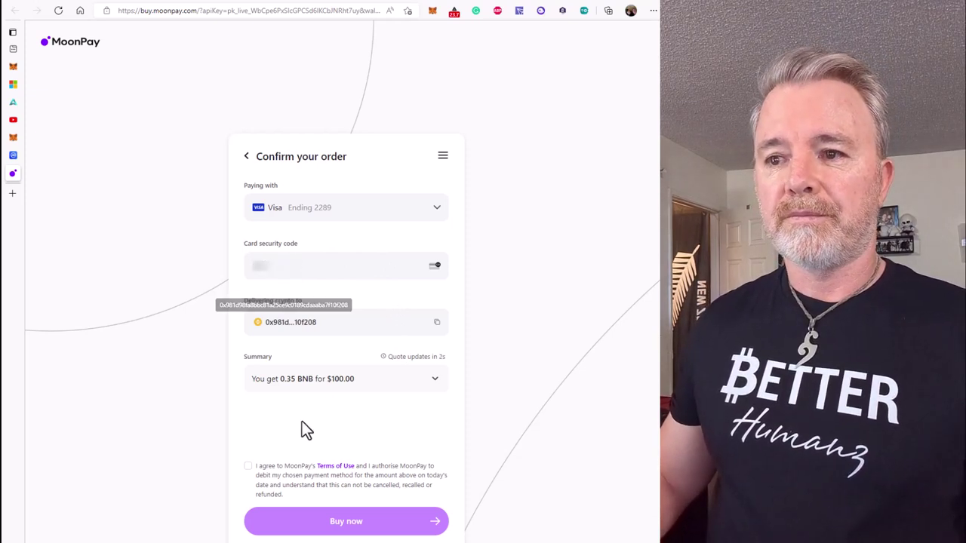
left_click(247, 467)
left_click(338, 527)
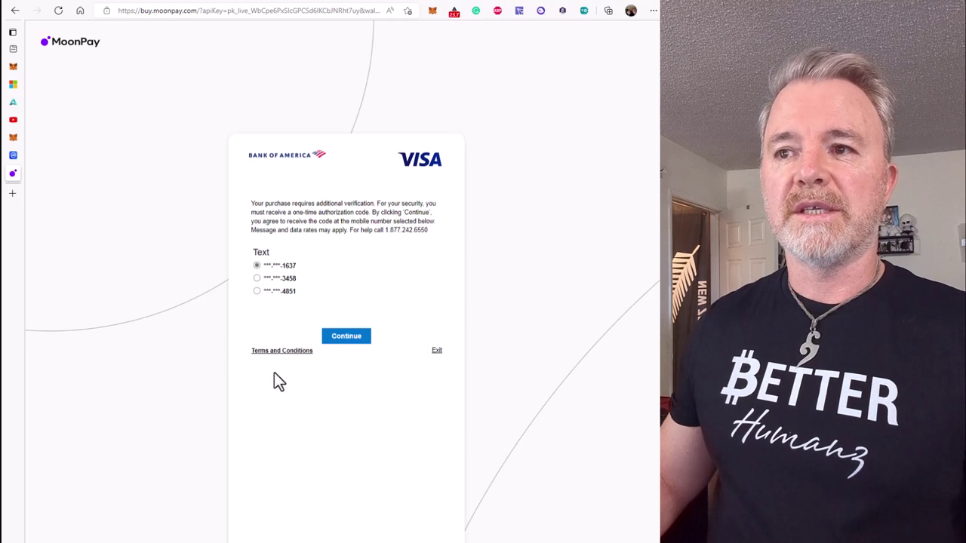
Have the bank text the one-time authorization code to the third listed phone number.
left_click(257, 292)
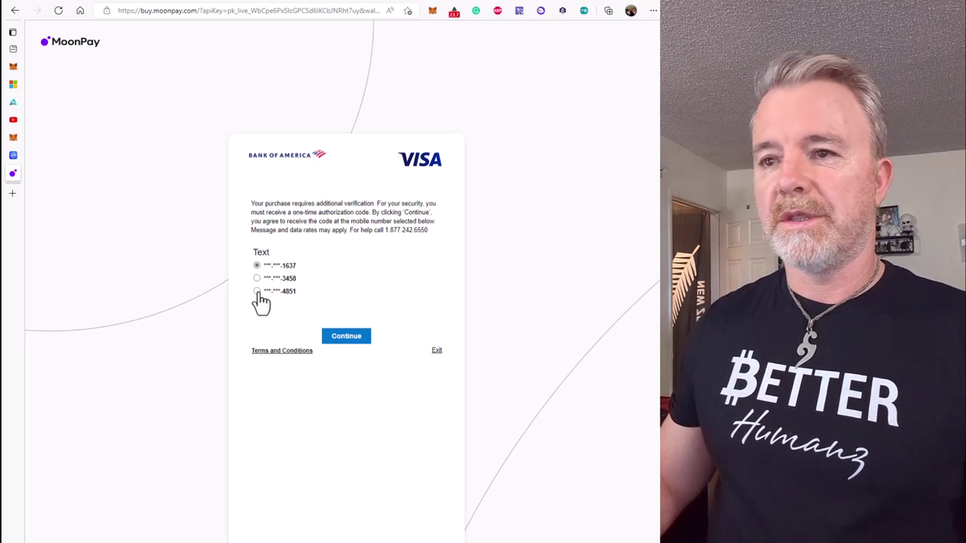
left_click(356, 338)
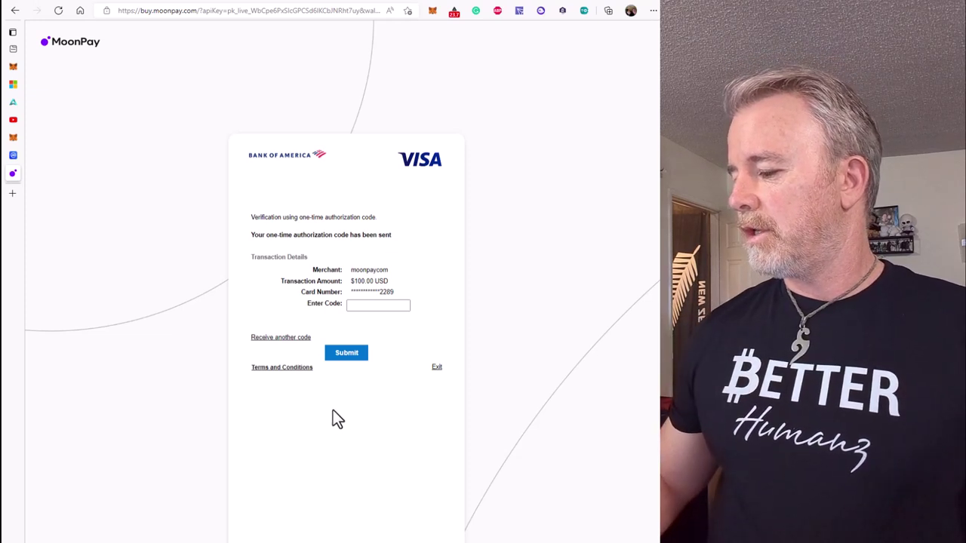
Enter the texted six-digit authorization code and submit it to verify the $100 payment.
left_click(357, 308)
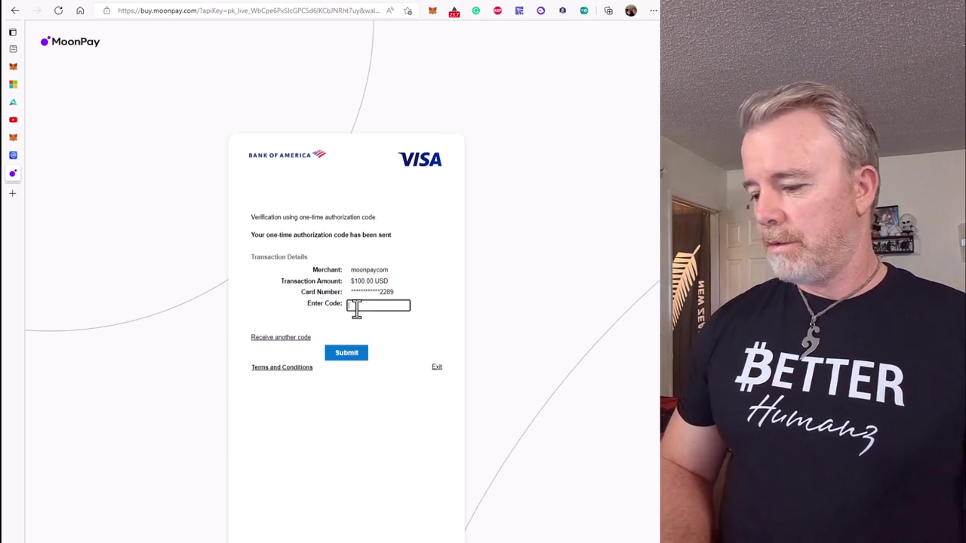
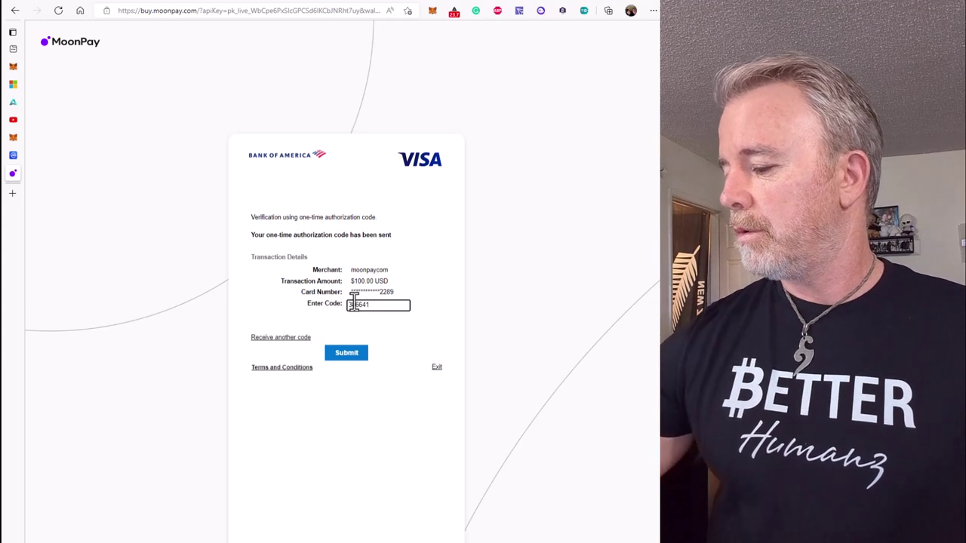
left_click(346, 354)
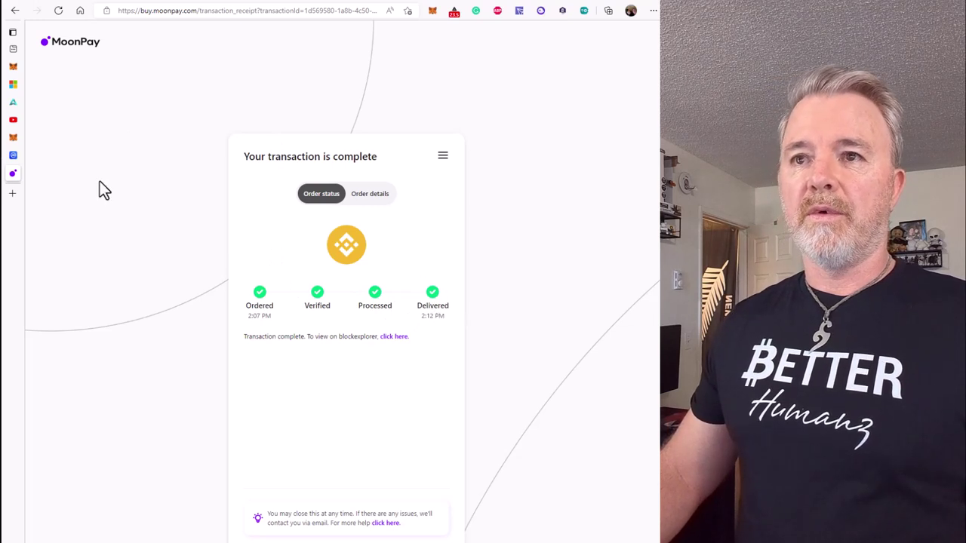
Return to MetaMask and close the Deposit BNB options to check the 0.35 BNB balance.
left_click(13, 138)
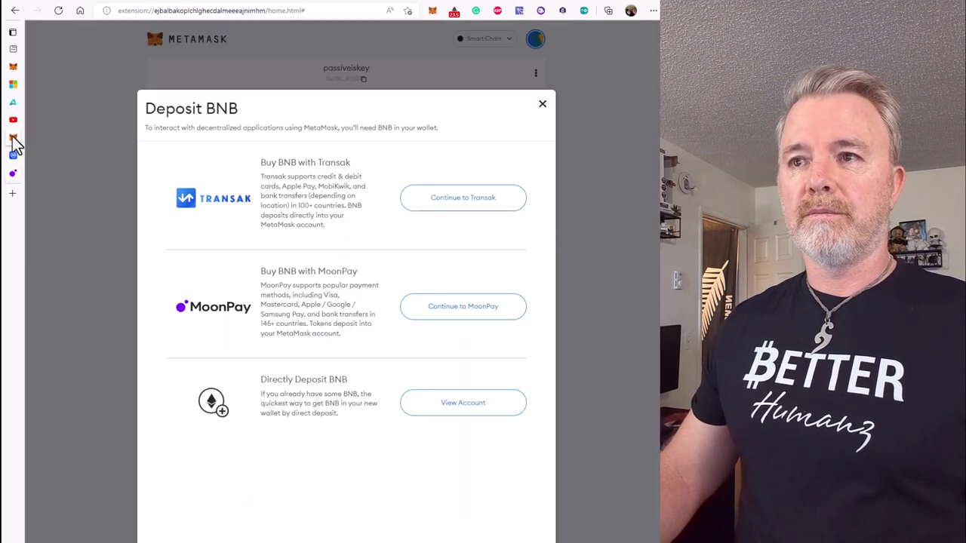
left_click(543, 105)
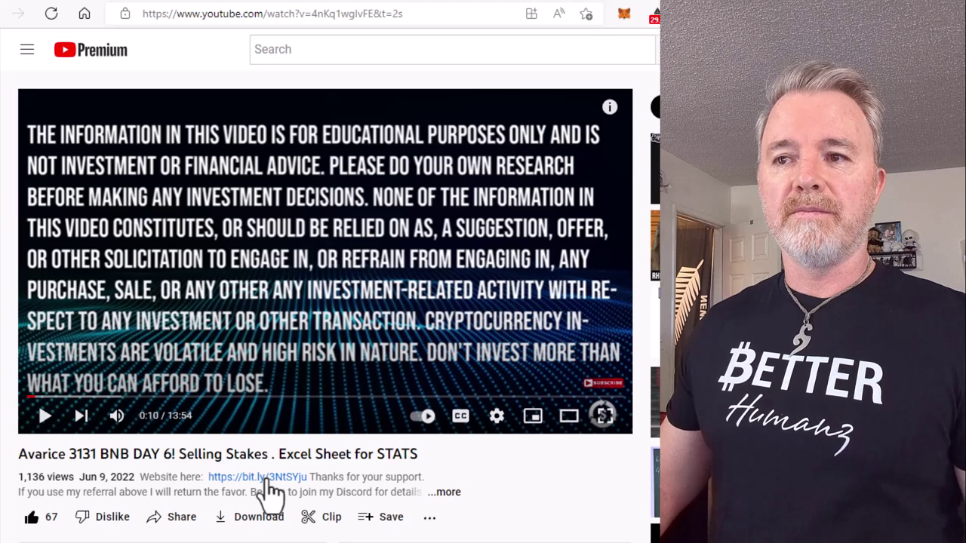
Open the Avarice website from the video's bit.ly link and select the referral address after ?r=.
left_click(267, 478)
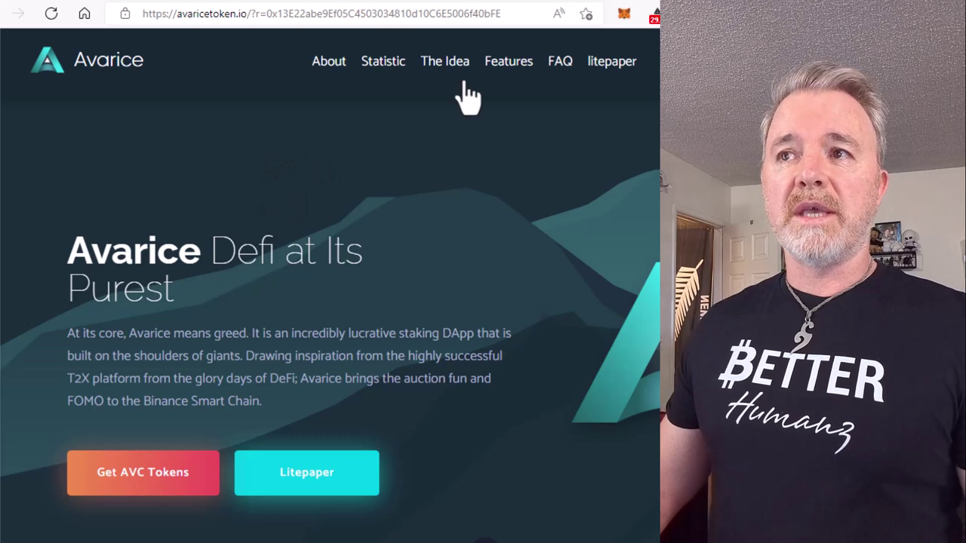
left_click_drag(503, 14, 266, 14)
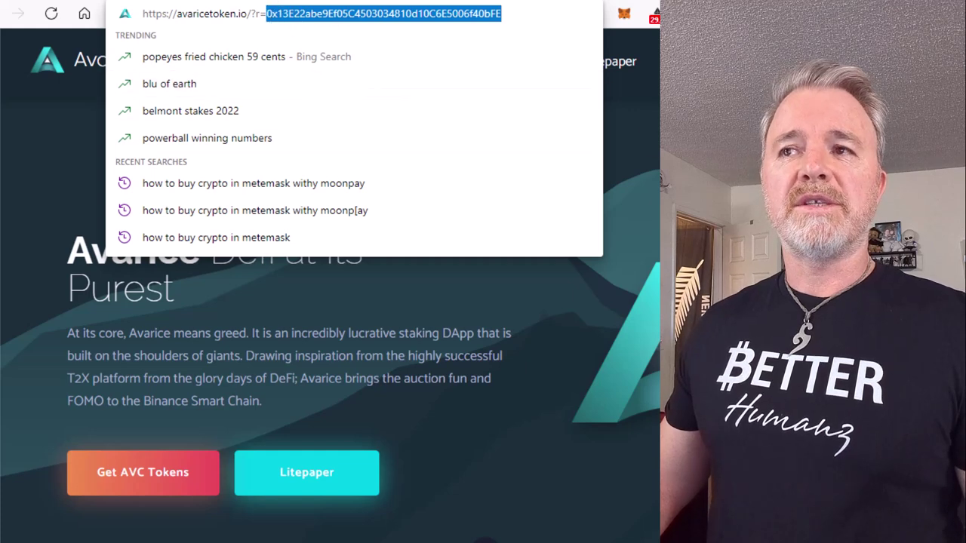